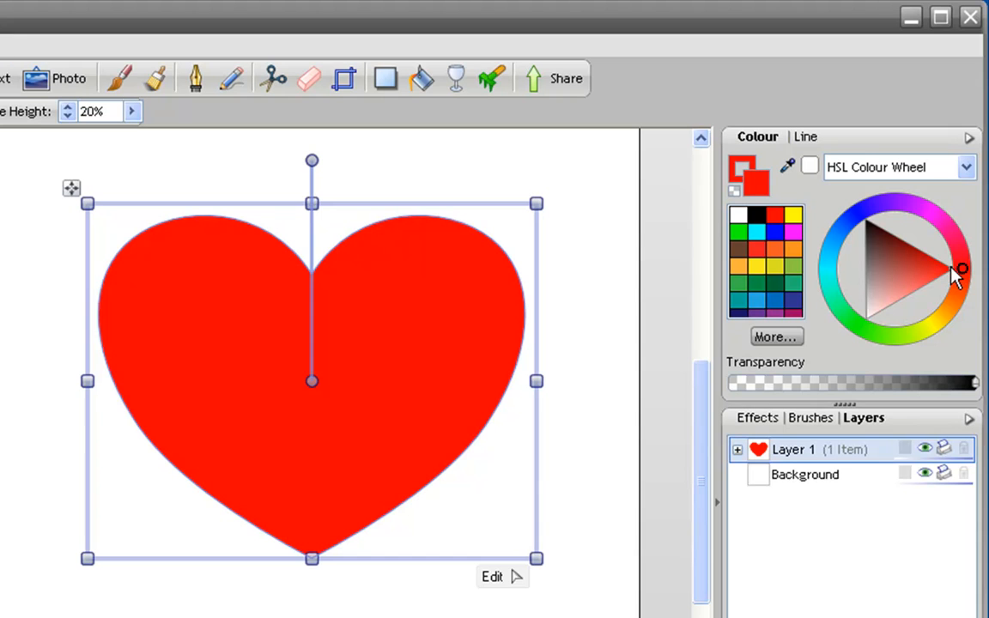
Step: Colour the heart bright red and change its solid fill to a Linear gradient using the Fill Tool
mouse_move(948, 265)
left_mouse_down()
mouse_move(926, 256)
mouse_move(941, 274)
mouse_move(921, 279)
mouse_move(951, 269)
left_mouse_up()
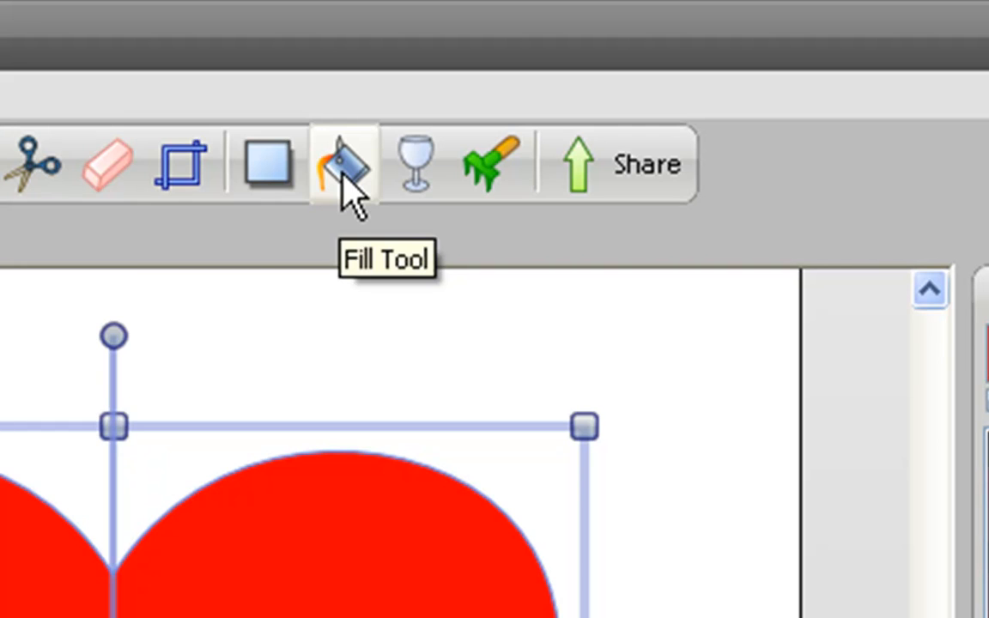
left_click(344, 176)
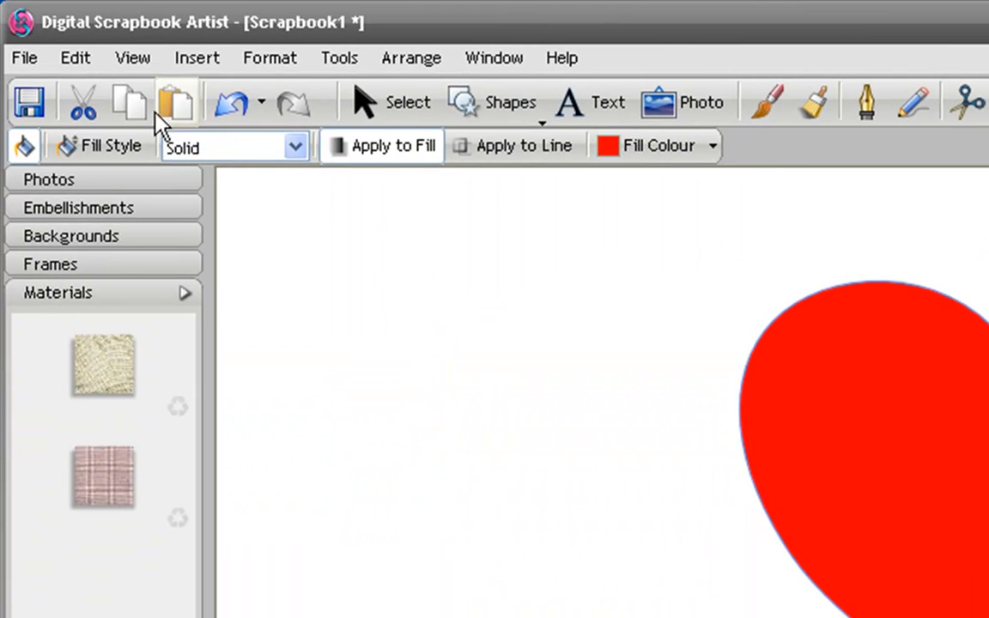
left_click(303, 146)
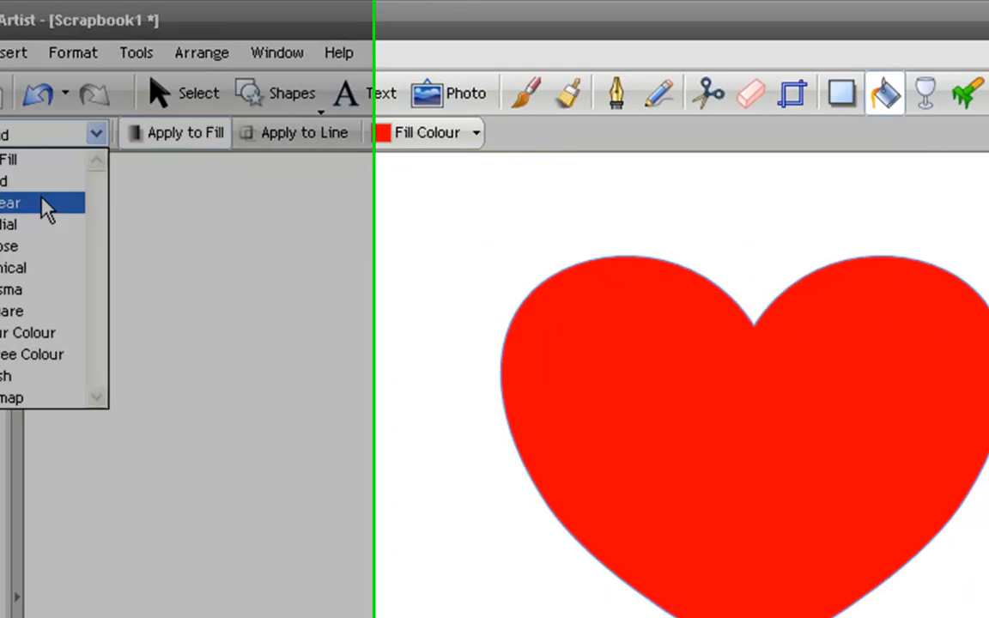
left_click(237, 223)
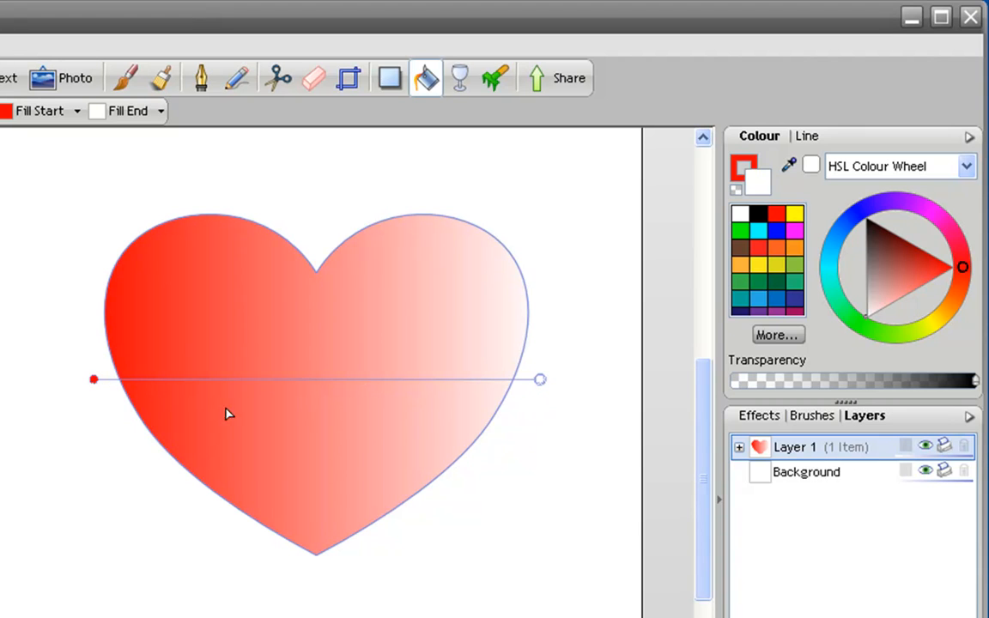
Step: Set the heart's linear gradient to start in dark blue and end in light orange
left_click(94, 380)
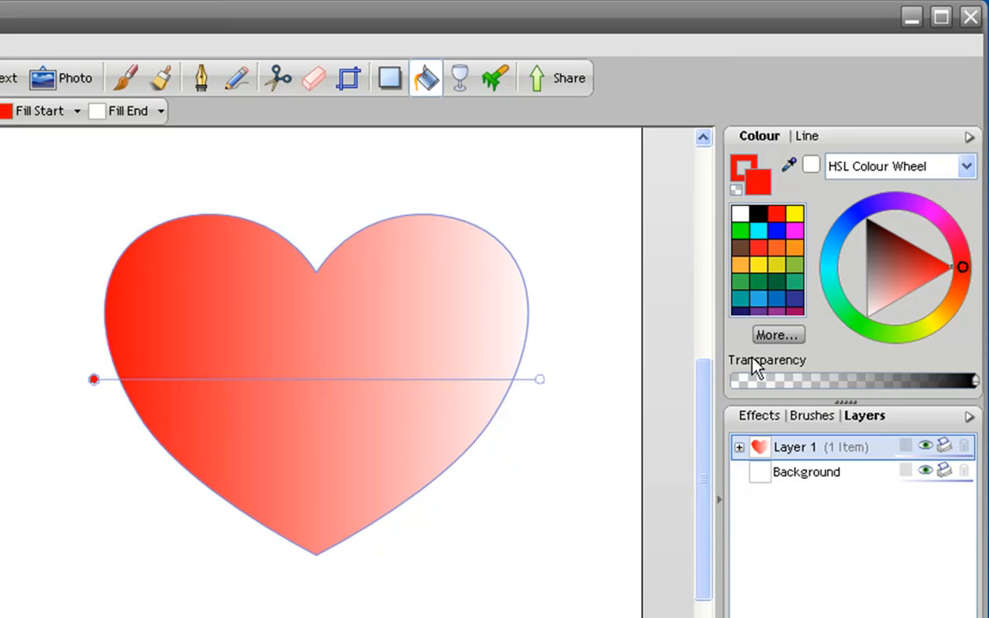
left_click(794, 302)
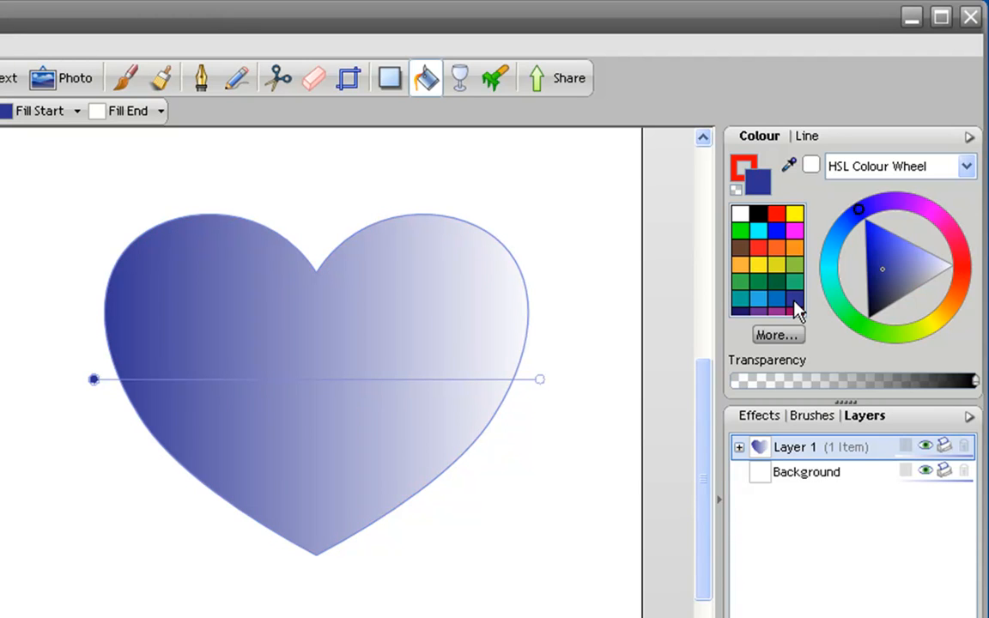
left_click(539, 379)
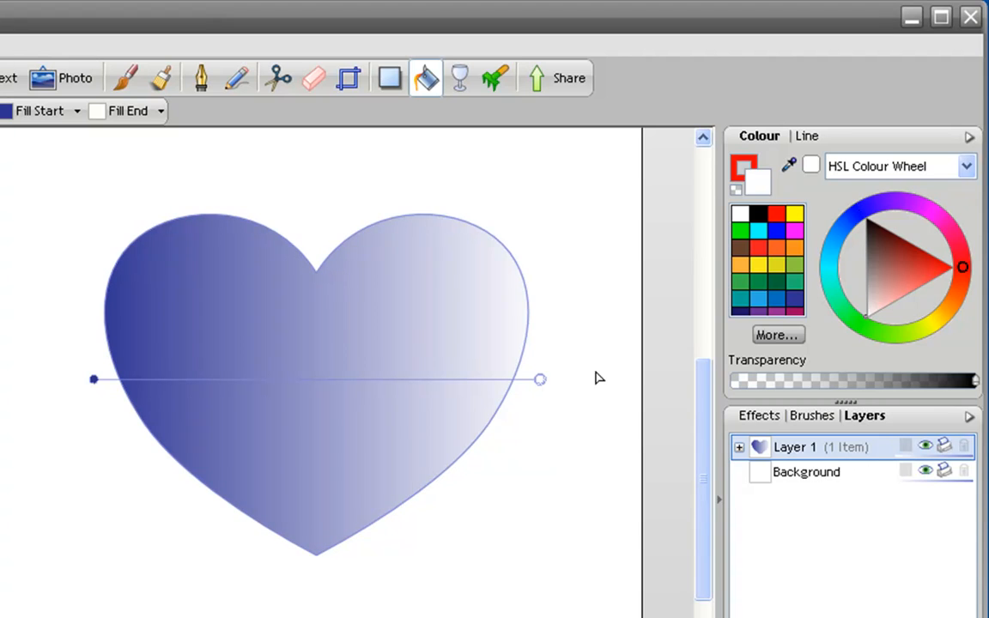
left_click(740, 265)
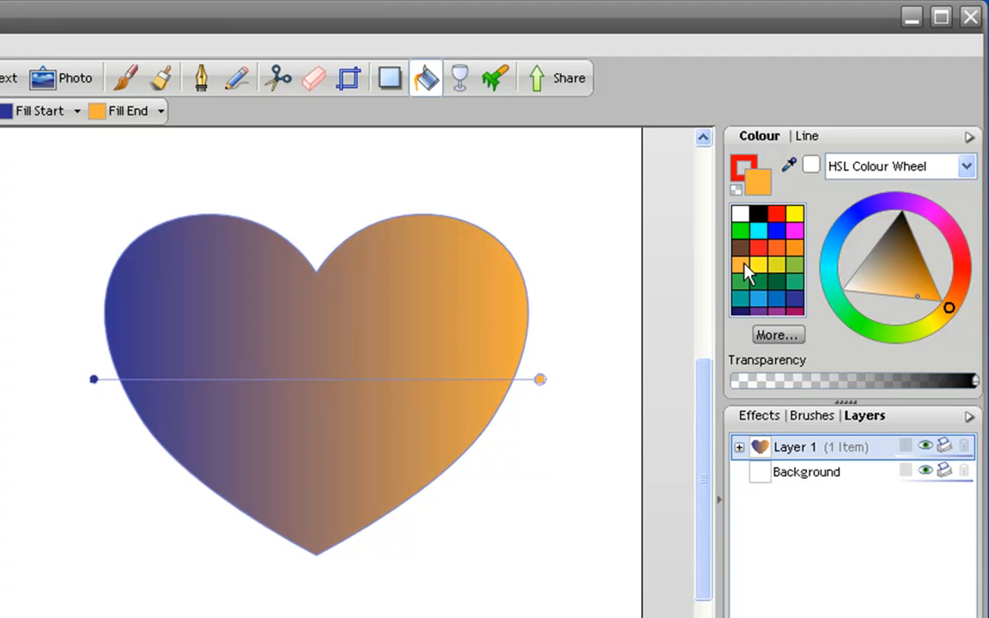
Step: Add a yellow and a red colour node along the gradient path and shift both nodes further toward its orange end
left_click(186, 378)
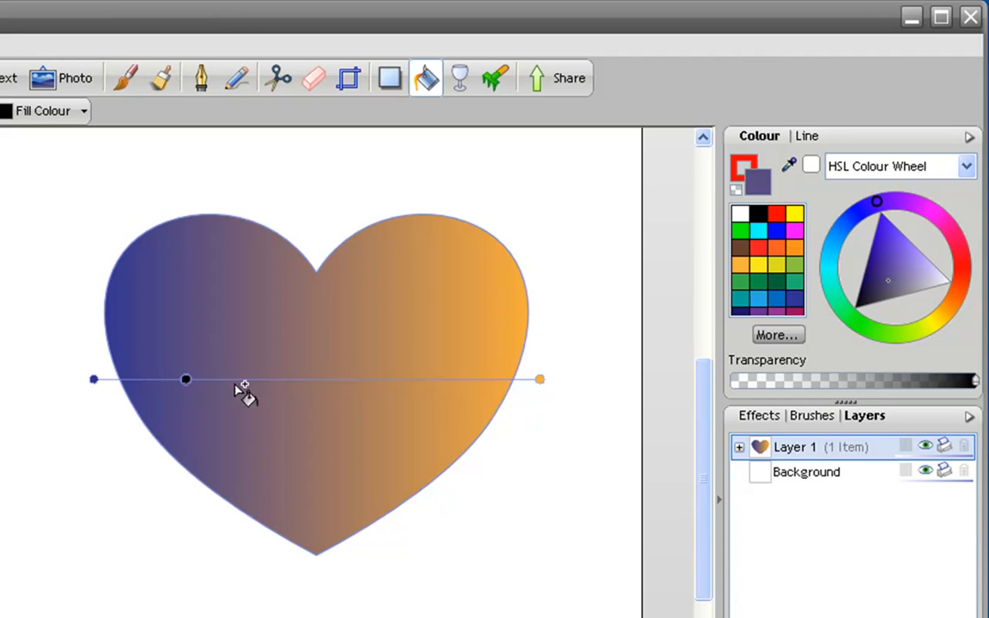
left_click(759, 267)
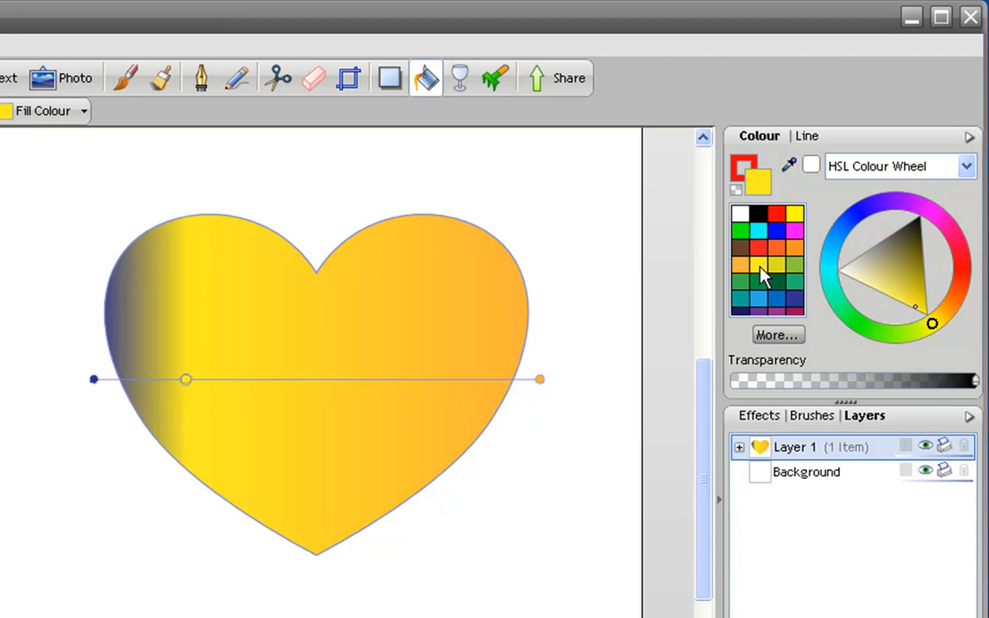
left_click(350, 379)
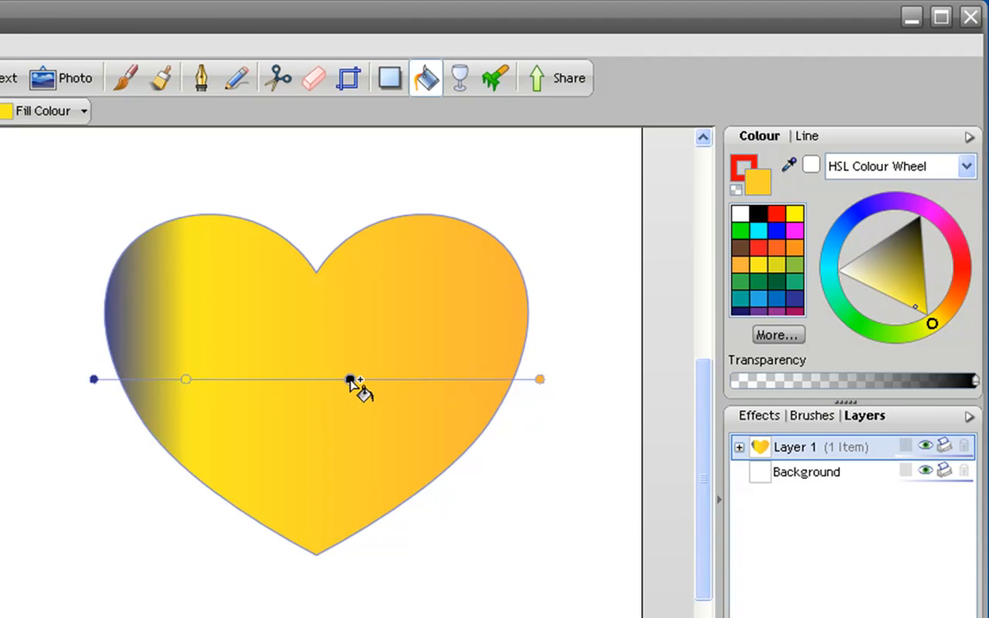
left_click(758, 248)
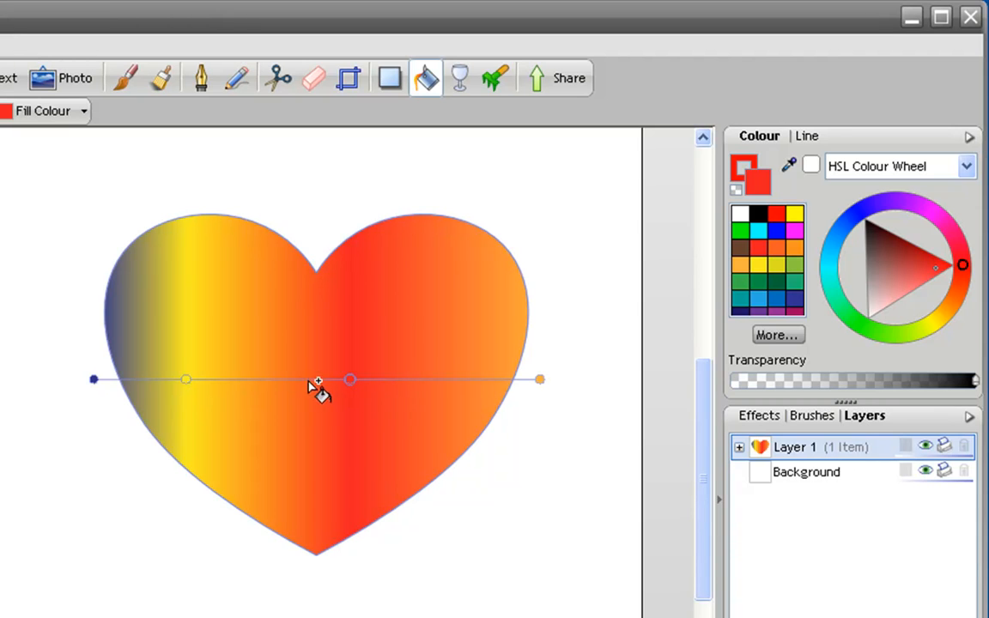
left_click_drag(350, 384, 420, 382)
left_click_drag(188, 382, 277, 384)
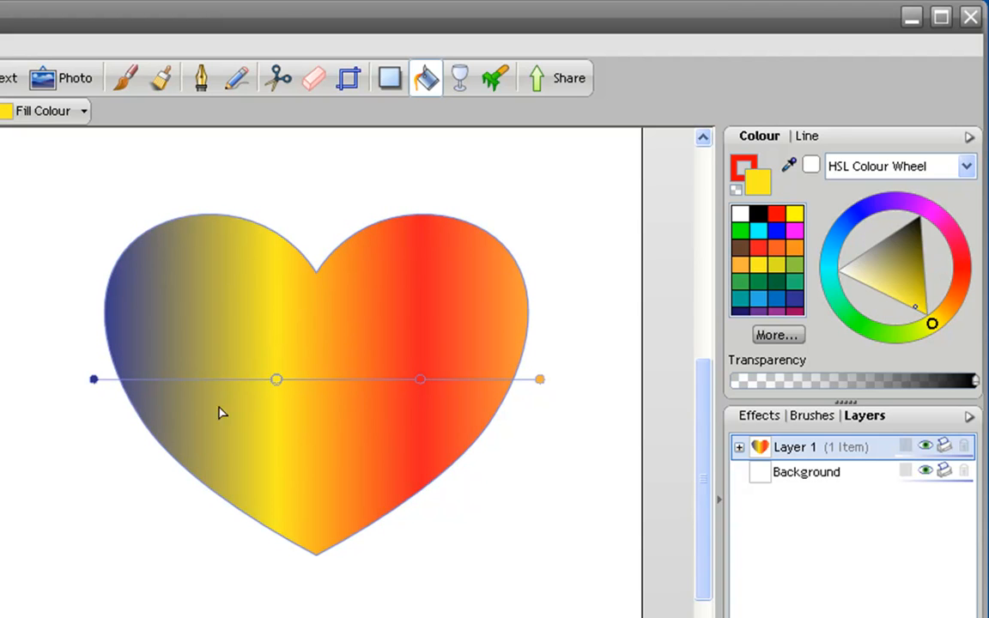
Step: Reorient the gradient path vertically, starting just above the heart's notch and ending at its lower tip
left_click(94, 379)
left_click_drag(94, 378, 305, 269)
left_click_drag(541, 383, 317, 549)
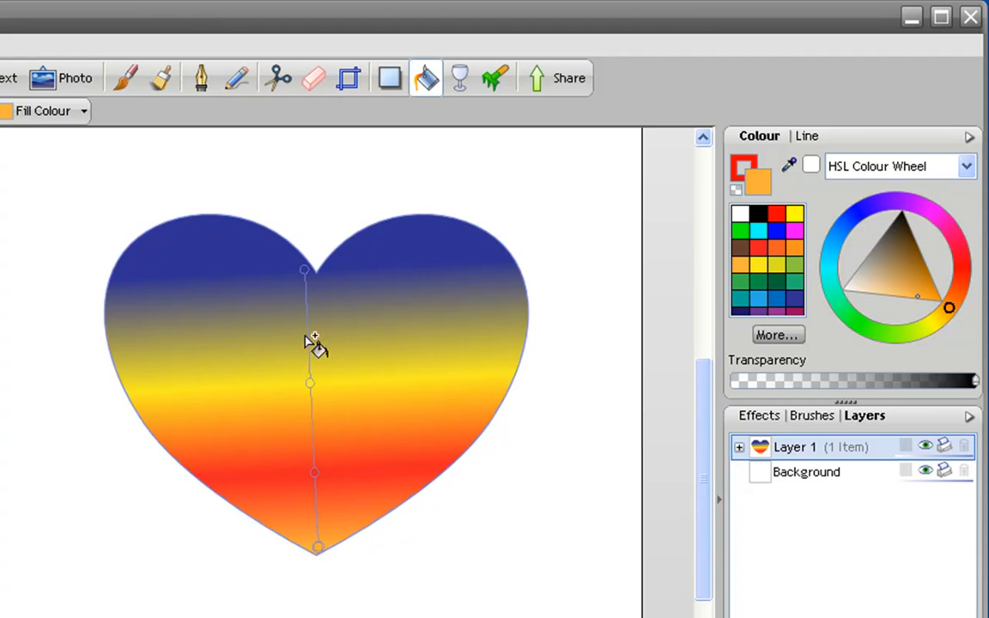
left_click_drag(304, 271, 317, 241)
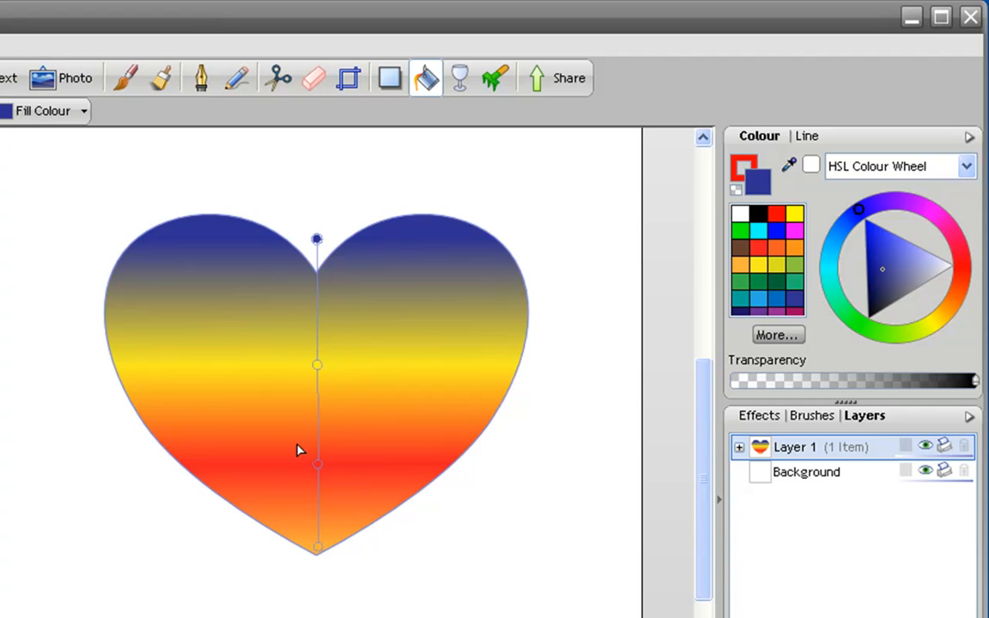
Step: Delete the intermediate yellow and red colour nodes from the gradient path
left_click(318, 369)
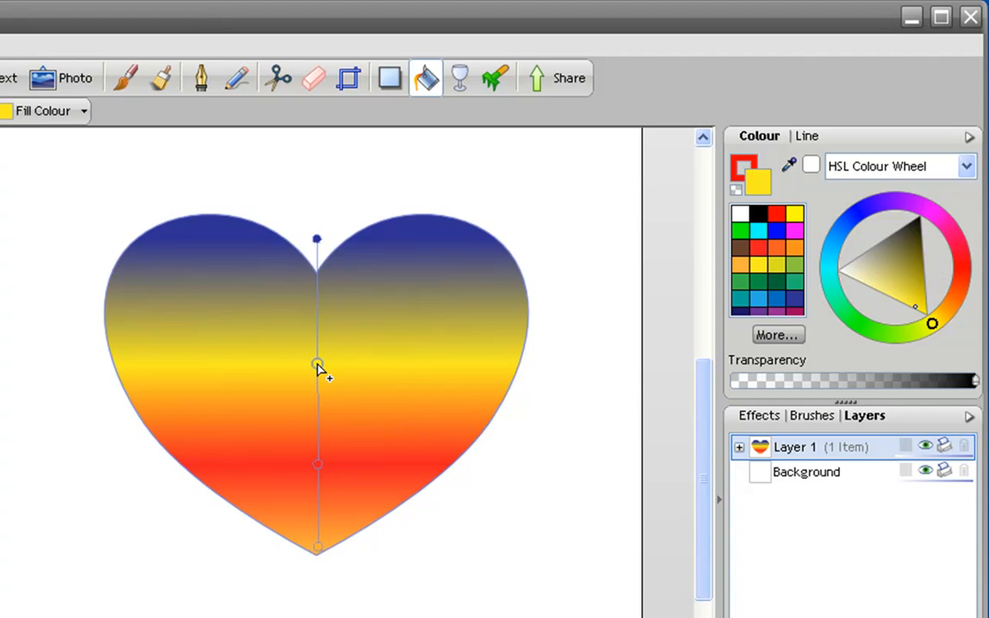
key("Delete")
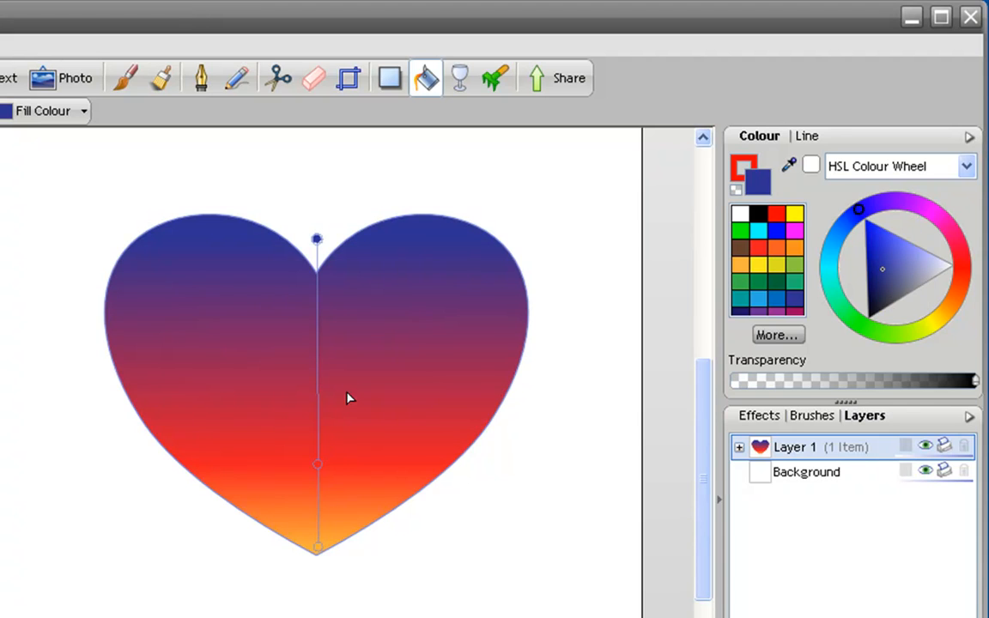
left_click(317, 466)
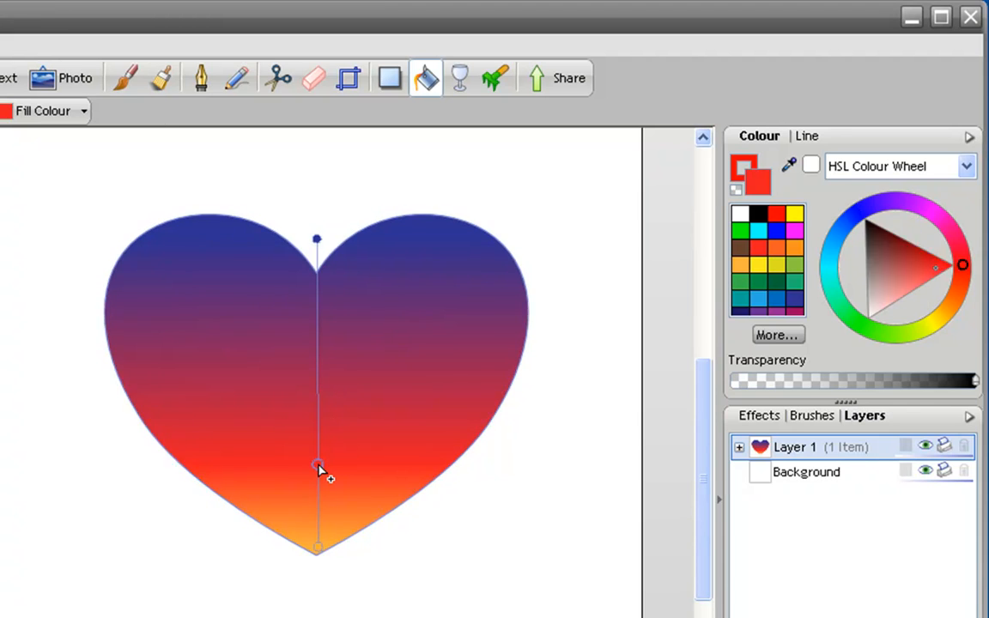
key("Delete")
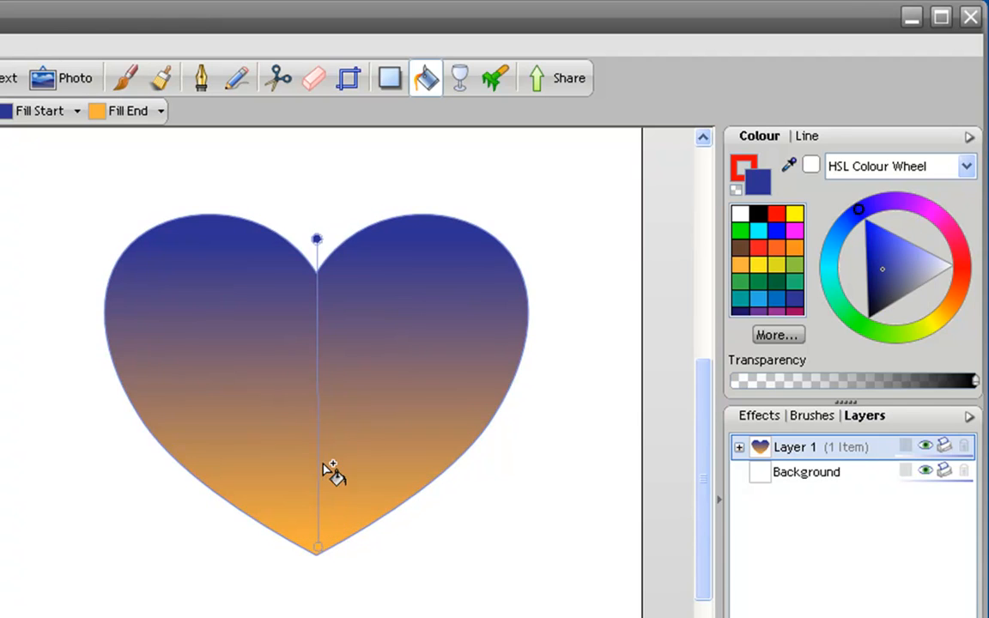
Step: Deselect and reselect the heart, and change its gradient fill to Radial with the Fill Tool
left_click(502, 478)
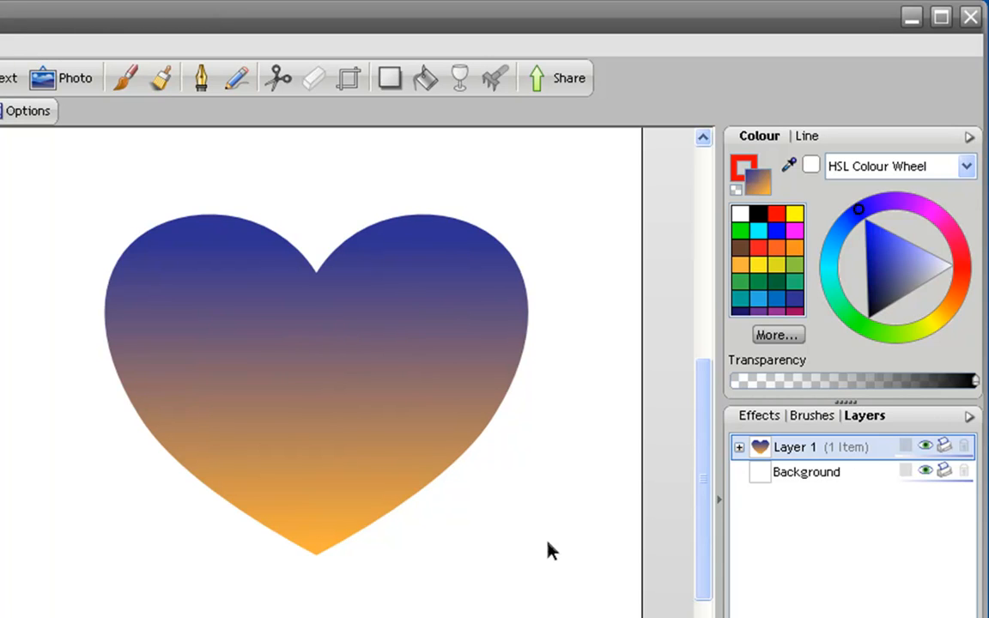
left_click(361, 412)
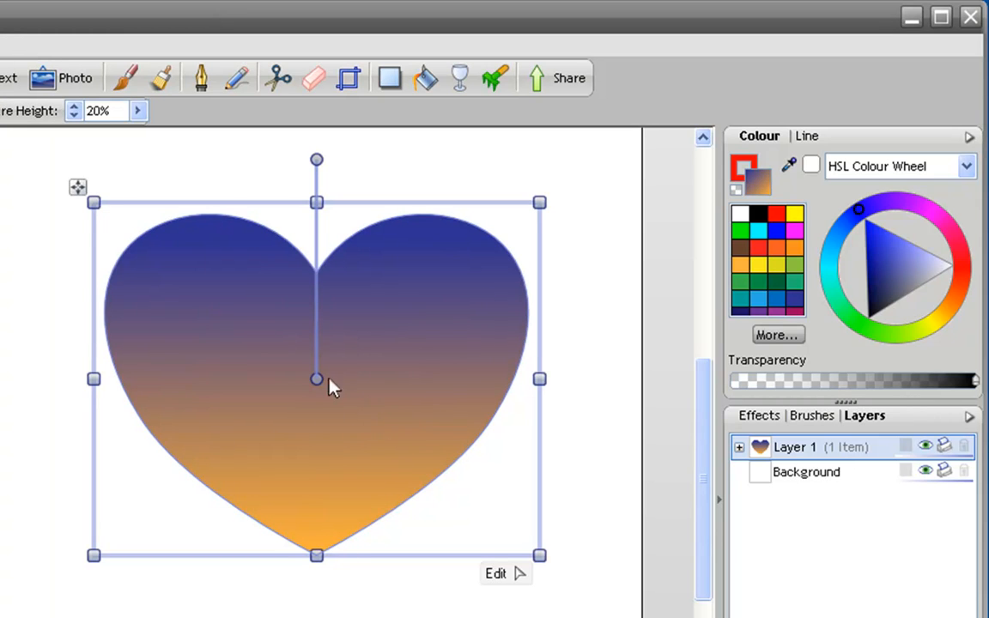
left_click(430, 82)
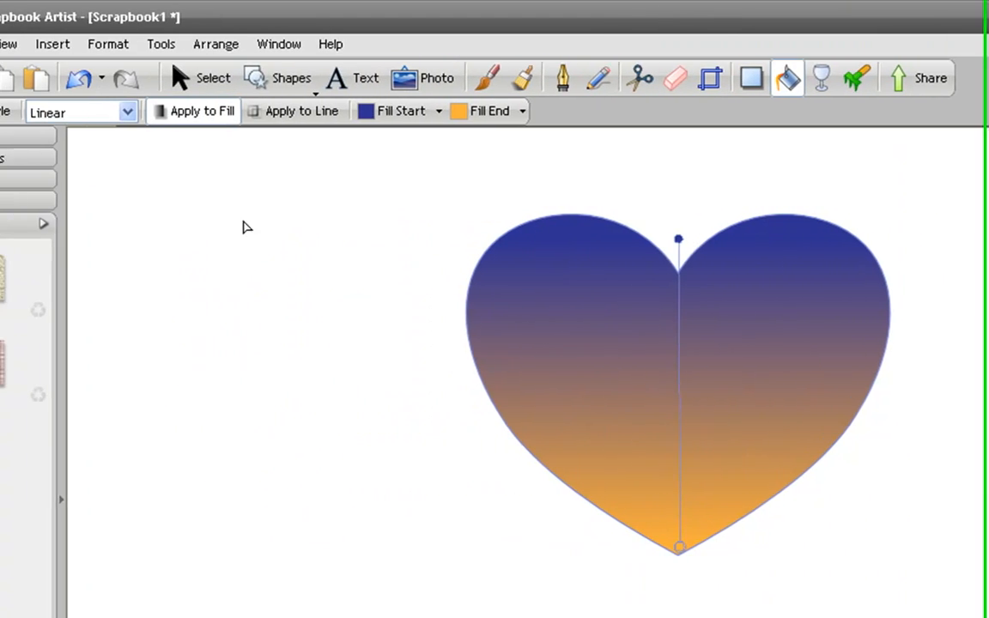
left_click(135, 112)
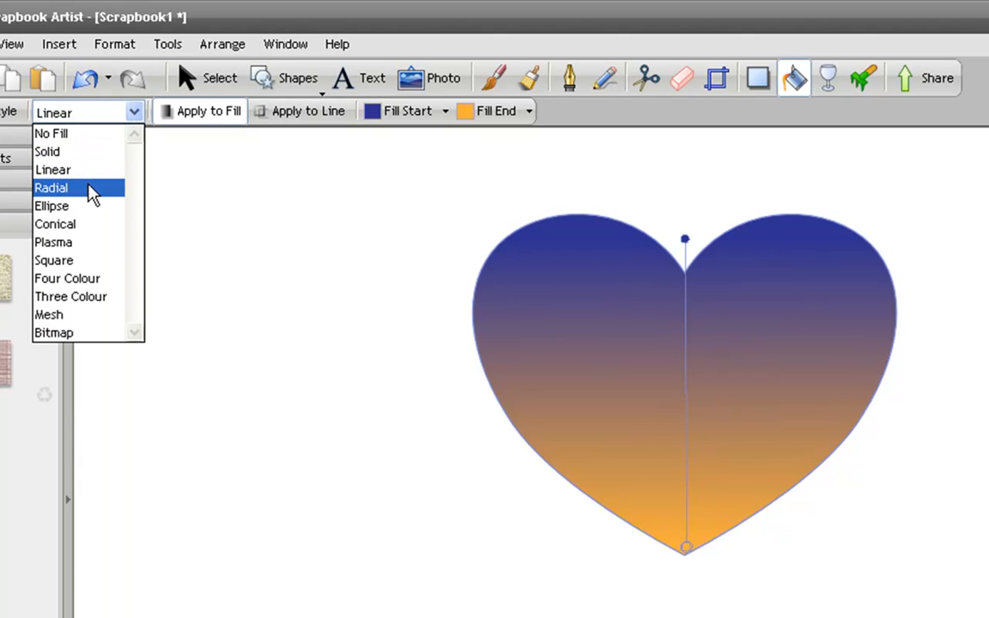
left_click(88, 187)
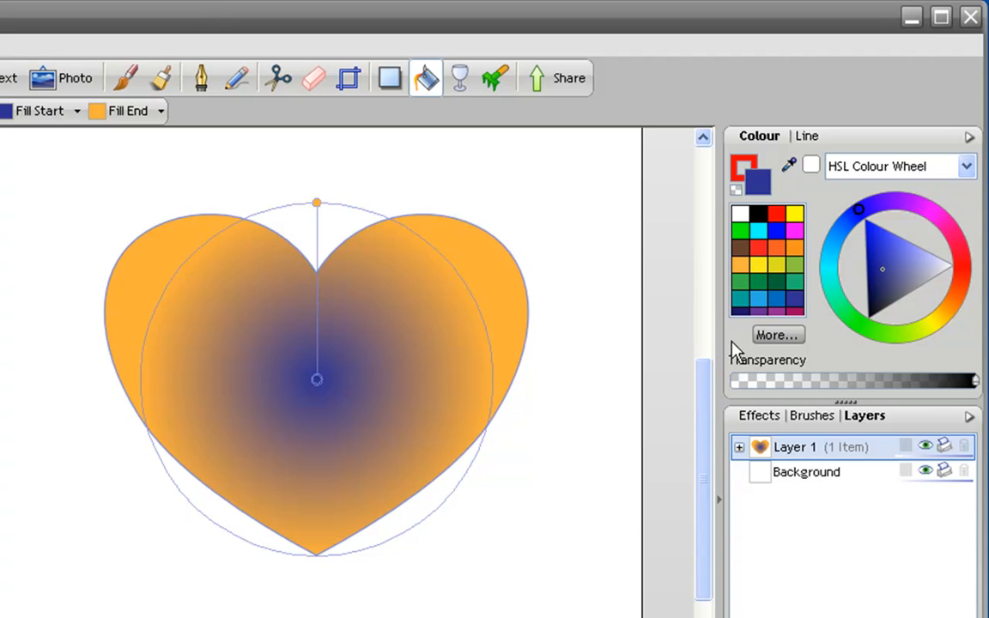
Step: Colour the radial gradient white at its centre and red at its outer edge, with a yellow node midway along the path
left_click(740, 220)
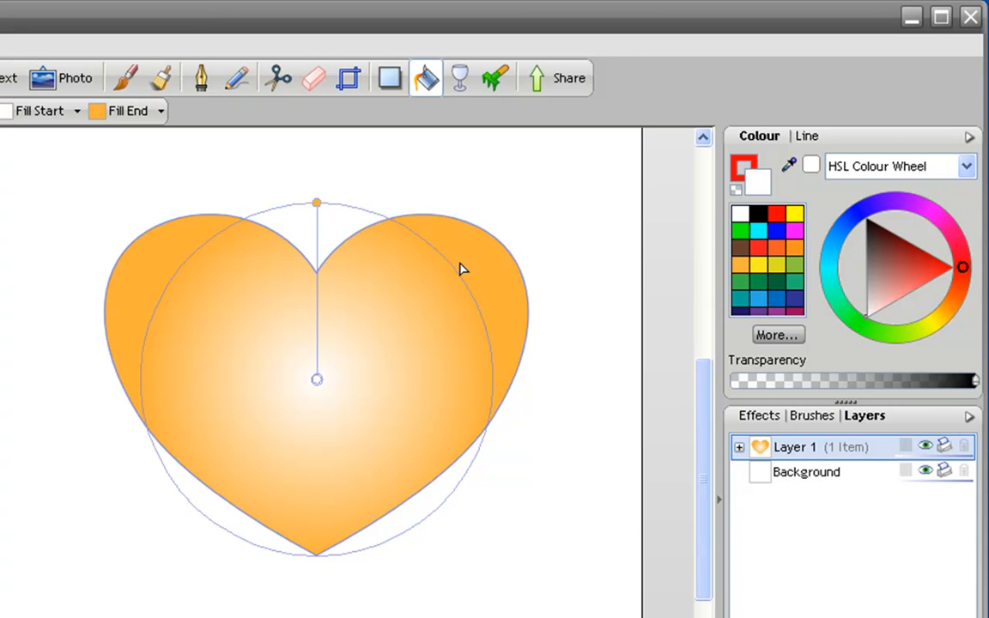
left_click(317, 205)
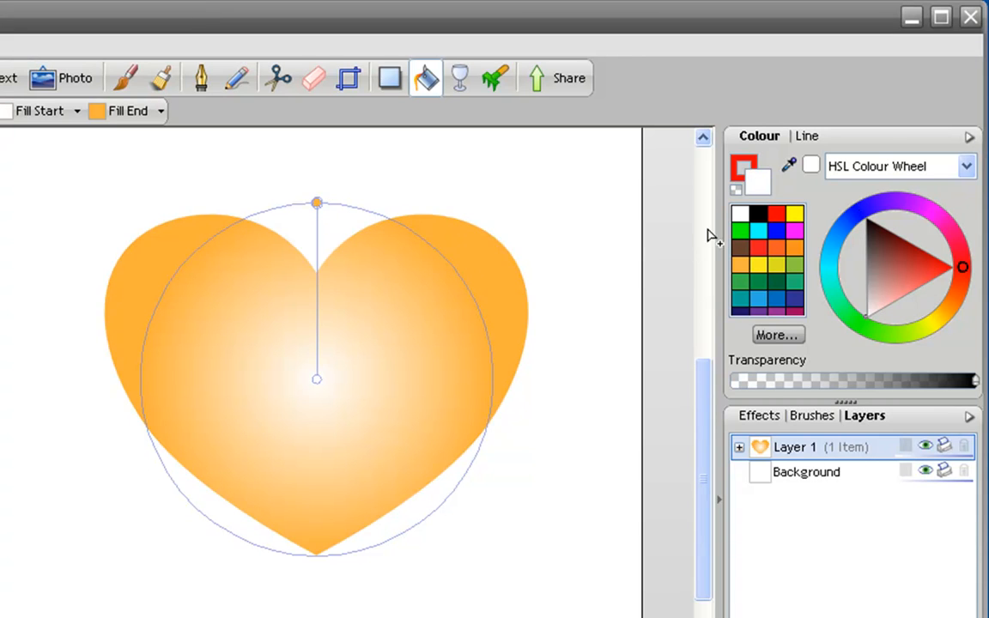
left_click(776, 214)
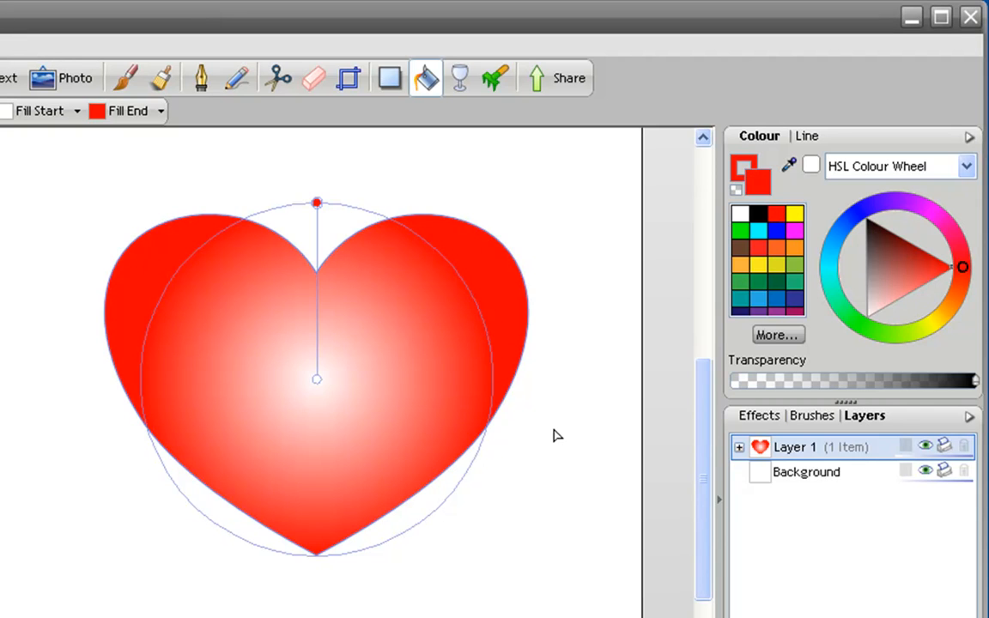
left_click(316, 288)
left_click(761, 268)
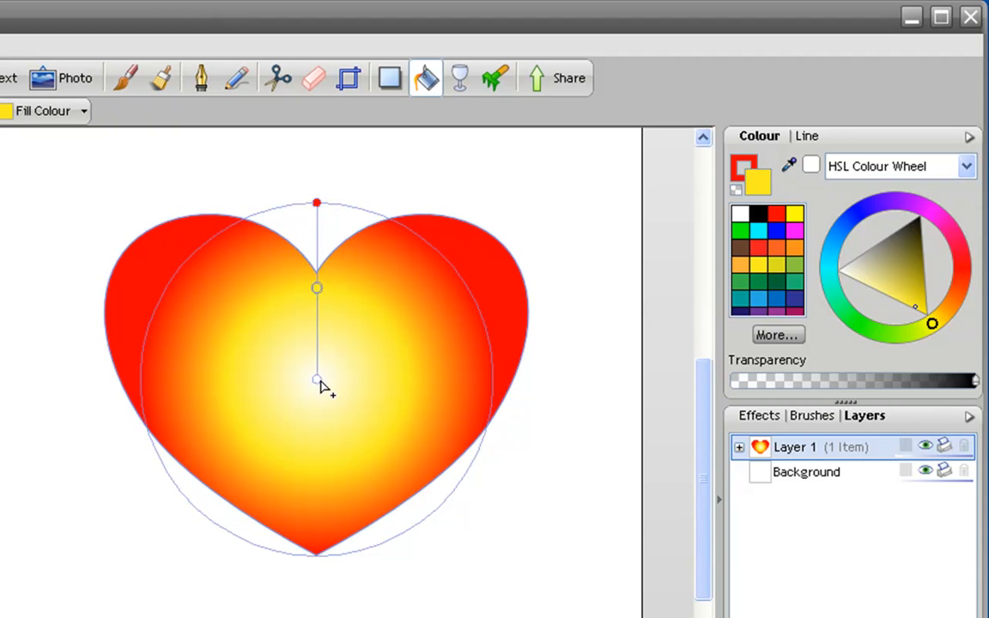
Step: Shrink the radial gradient into a small glow, placing it in the heart's left lobe and redrawing it in the right lobe
left_click_drag(319, 383, 247, 383)
left_click(246, 208)
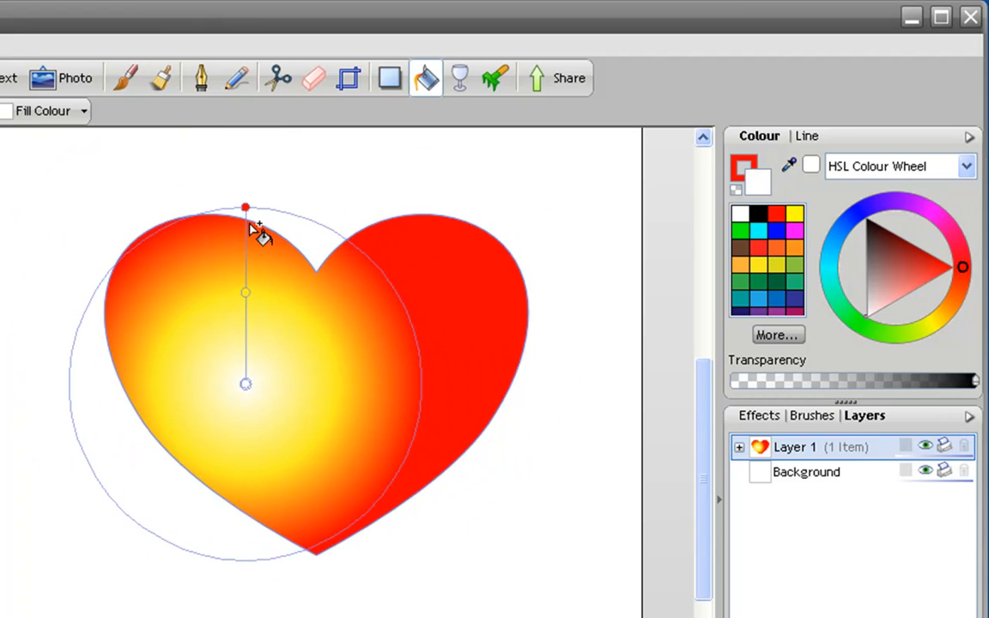
left_click_drag(246, 209, 312, 357)
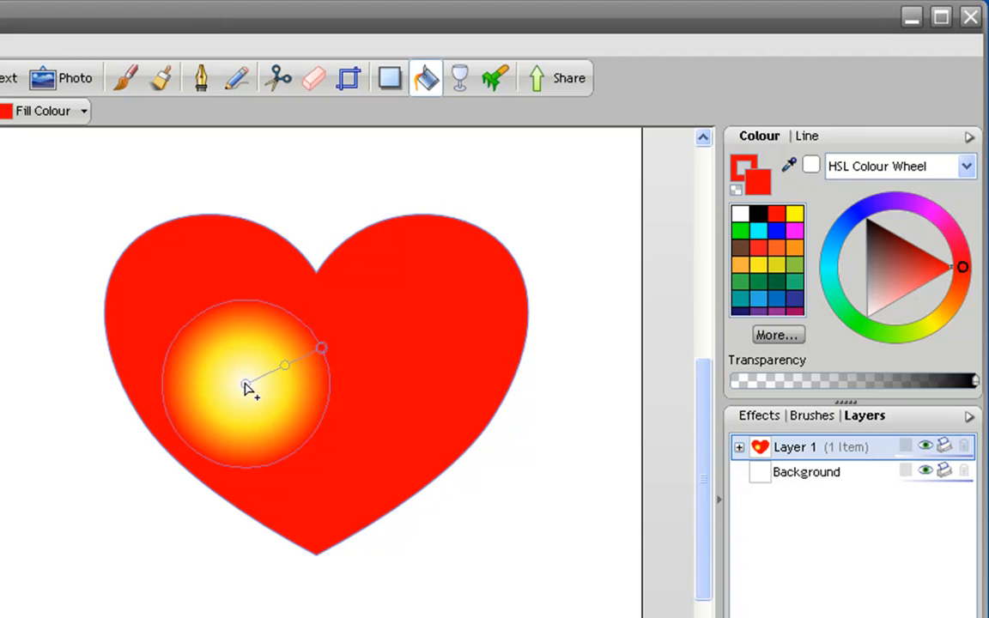
left_click_drag(247, 377, 204, 298)
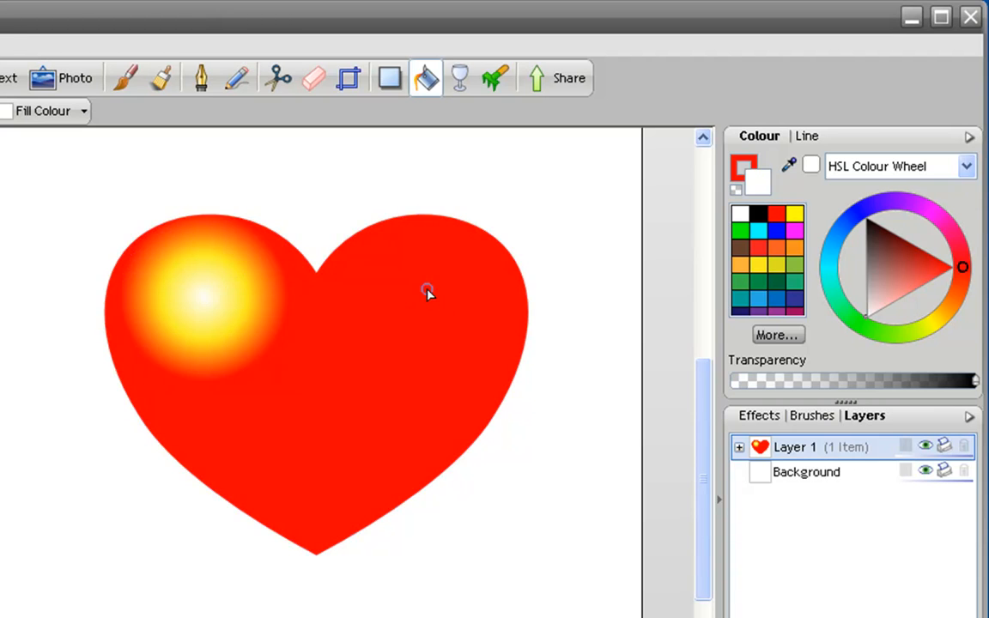
left_click_drag(426, 289, 349, 312)
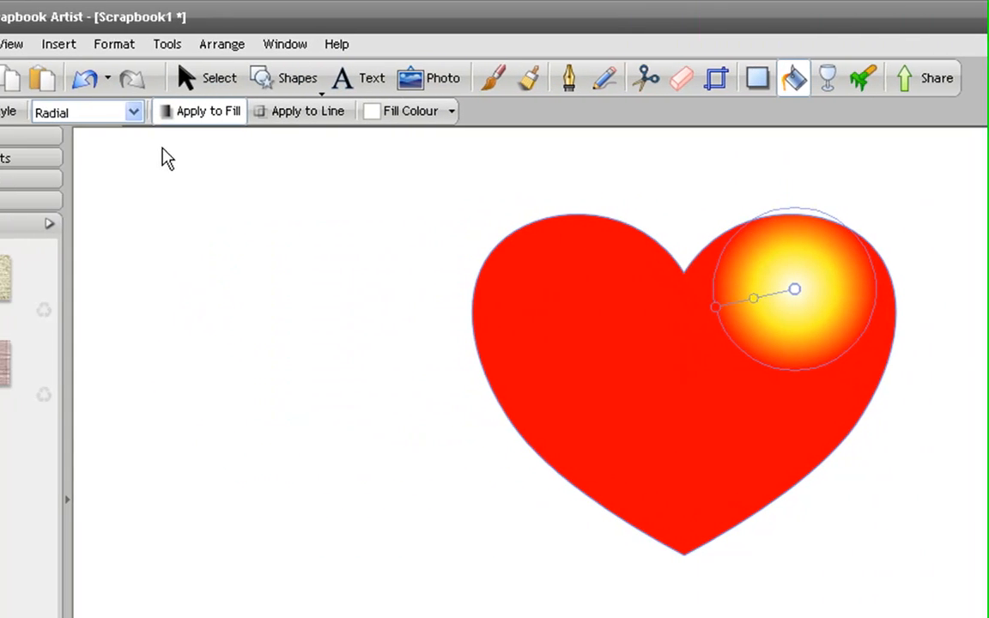
Step: Change the heart's fill to Ellipse and stretch an elliptical gradient from its upper-left area toward the centre
left_click(136, 112)
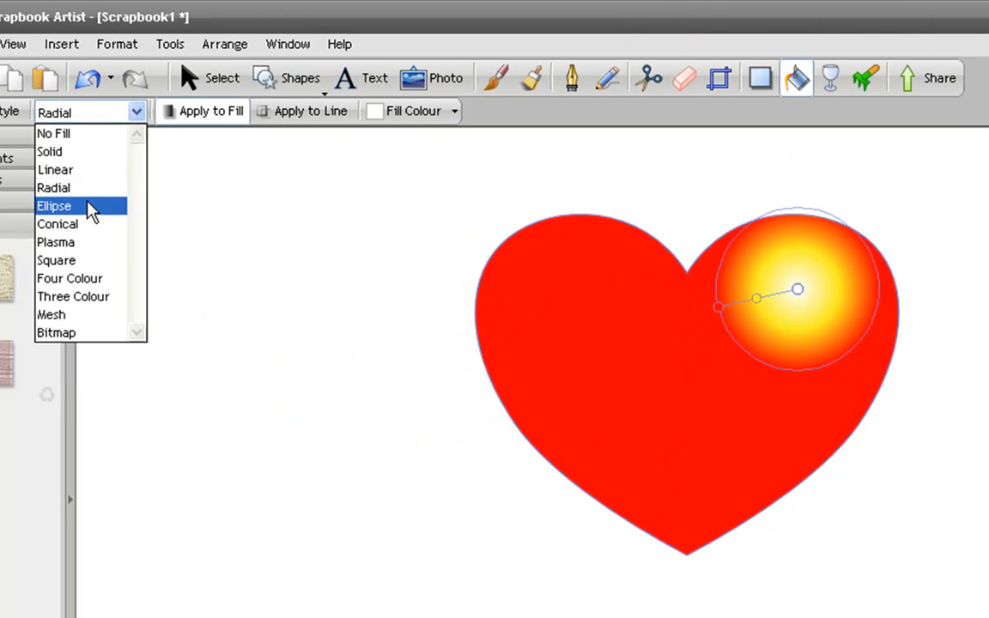
left_click(92, 206)
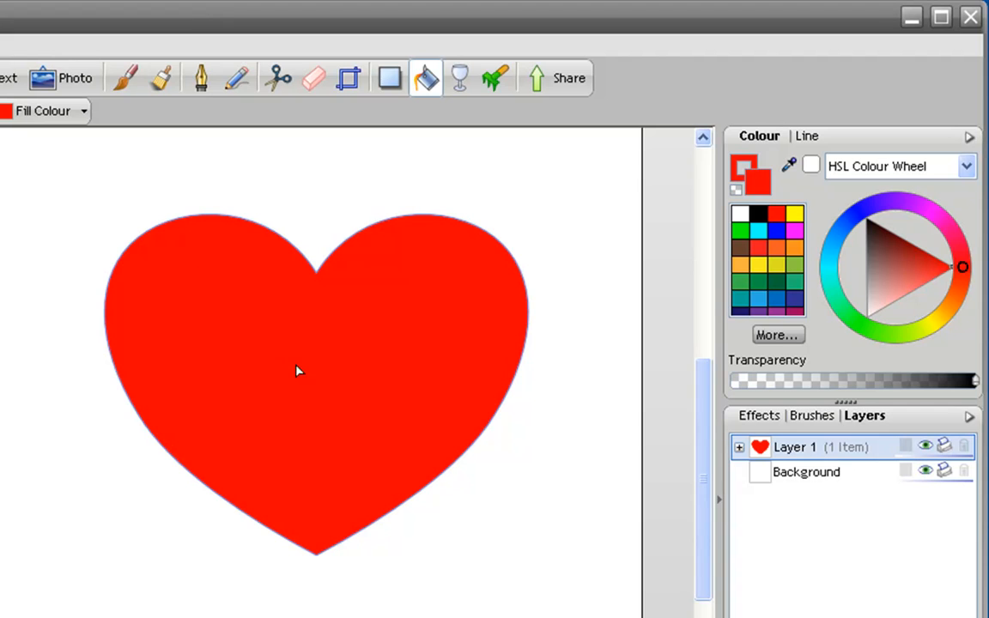
left_click(252, 330)
left_click_drag(314, 364, 347, 367)
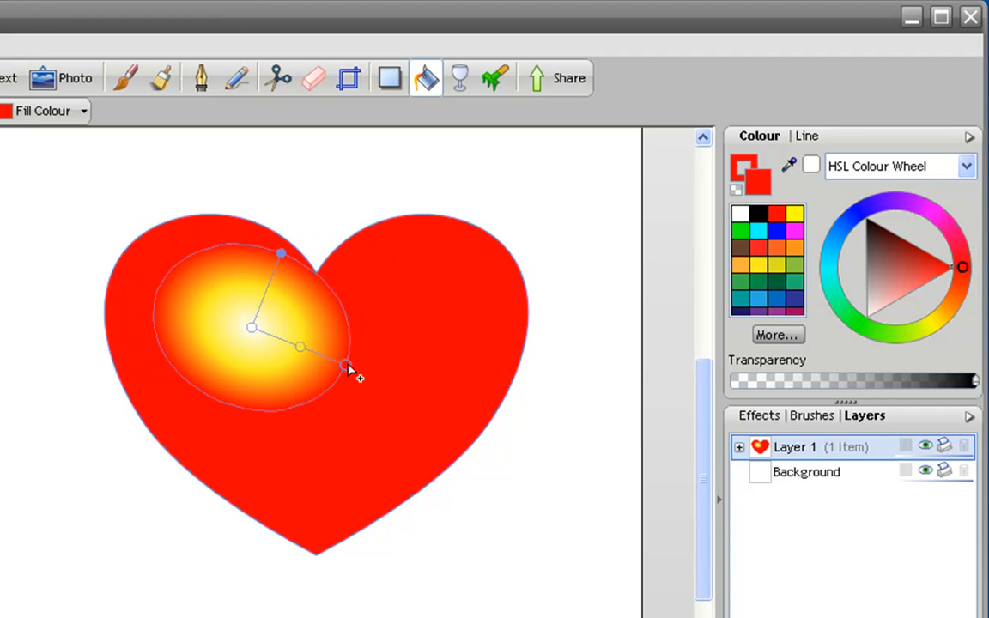
Step: Flatten the elliptical gradient into a narrow oval, move it to the heart's centre and tilt it up to the right
left_click_drag(280, 254, 253, 294)
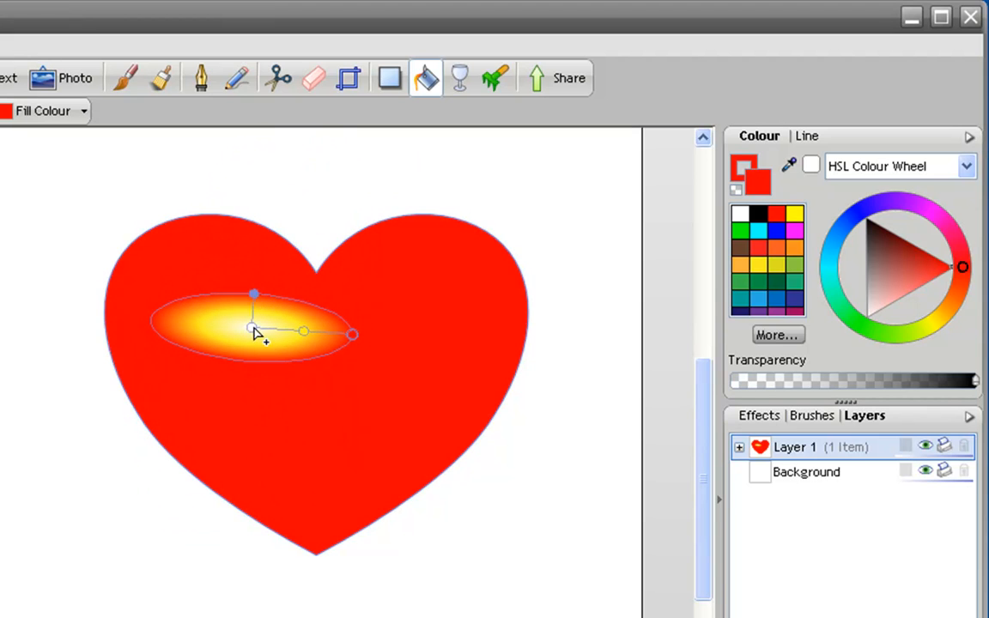
left_click_drag(275, 335, 334, 347)
left_click_drag(426, 353, 426, 321)
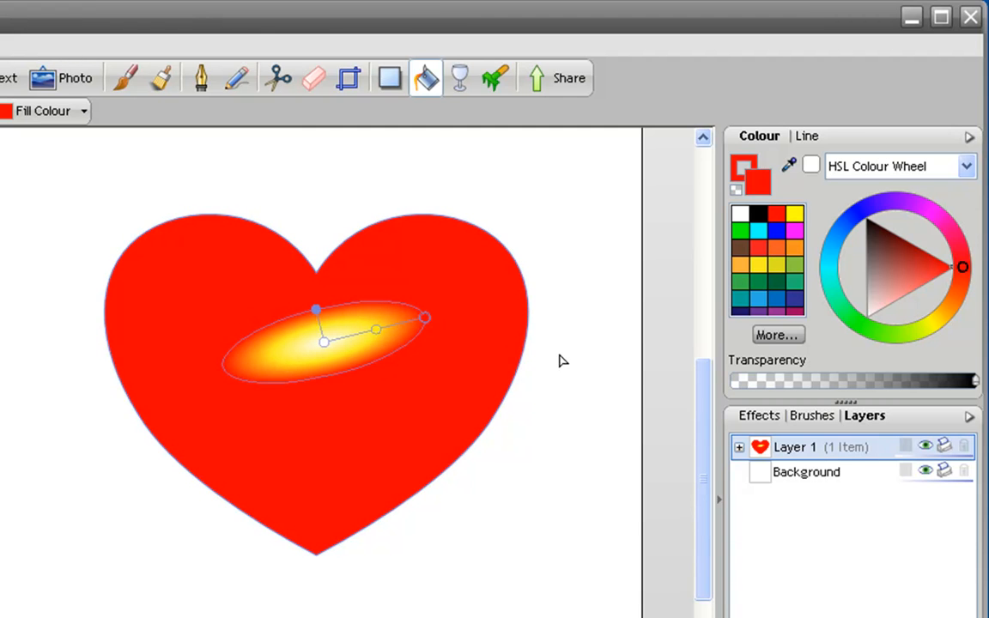
Step: Reselect the heart with the Fill Tool, change its fill style to Conical and deselect it
left_click(579, 353)
left_click(448, 285)
left_click(426, 81)
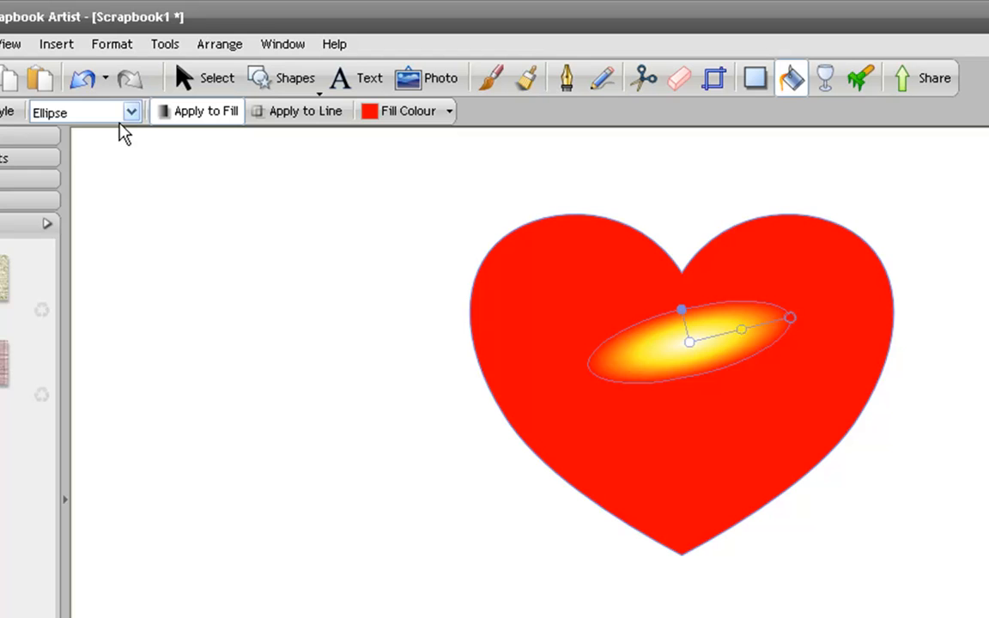
left_click(131, 112)
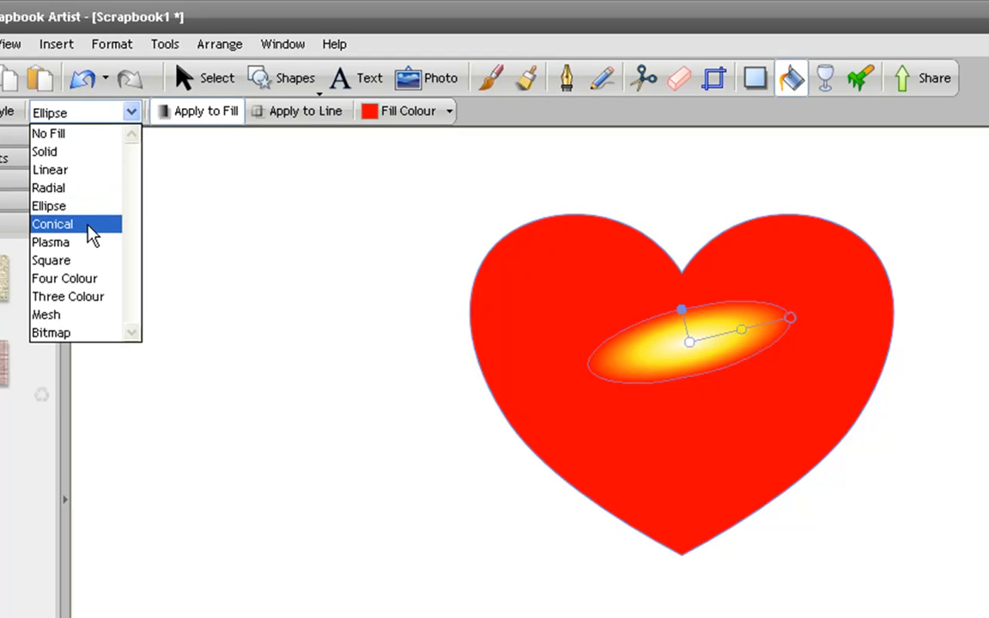
left_click(89, 225)
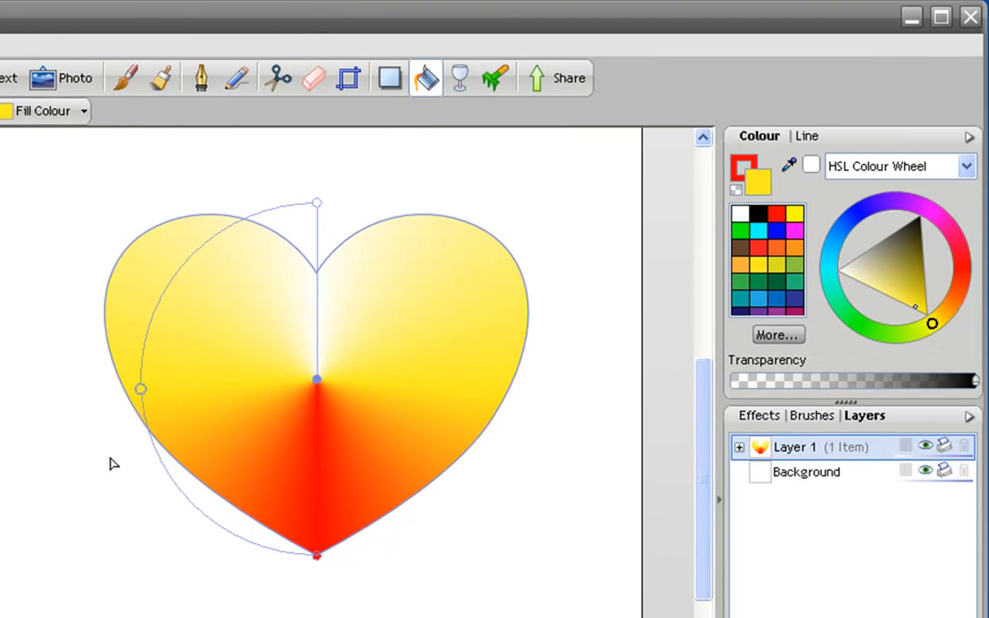
left_click(58, 433)
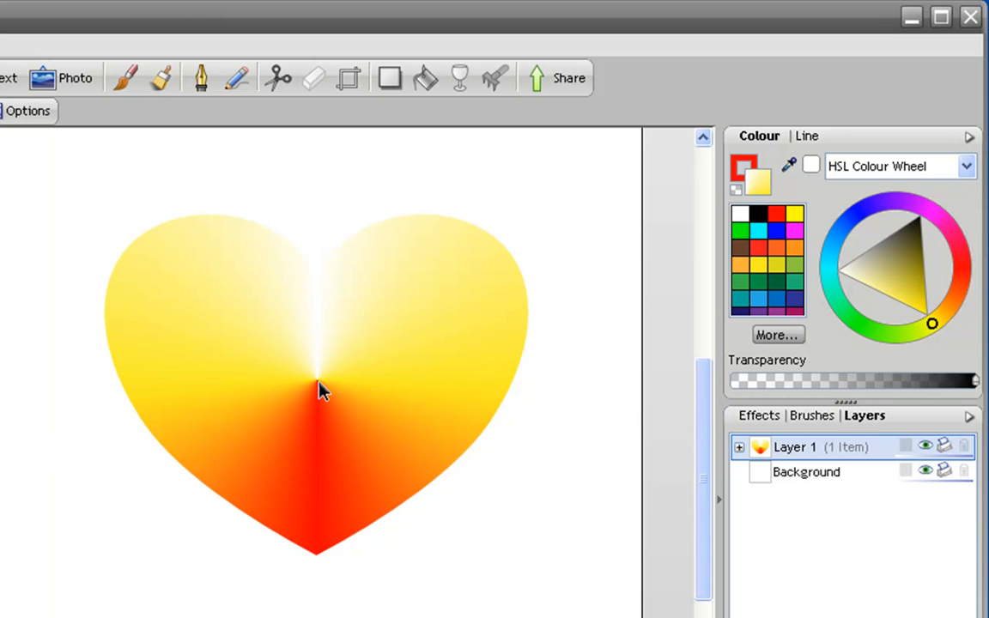
Step: Reselect the heart's conical fill and move the gradient's centre straight up to just below the notch
left_click(344, 421)
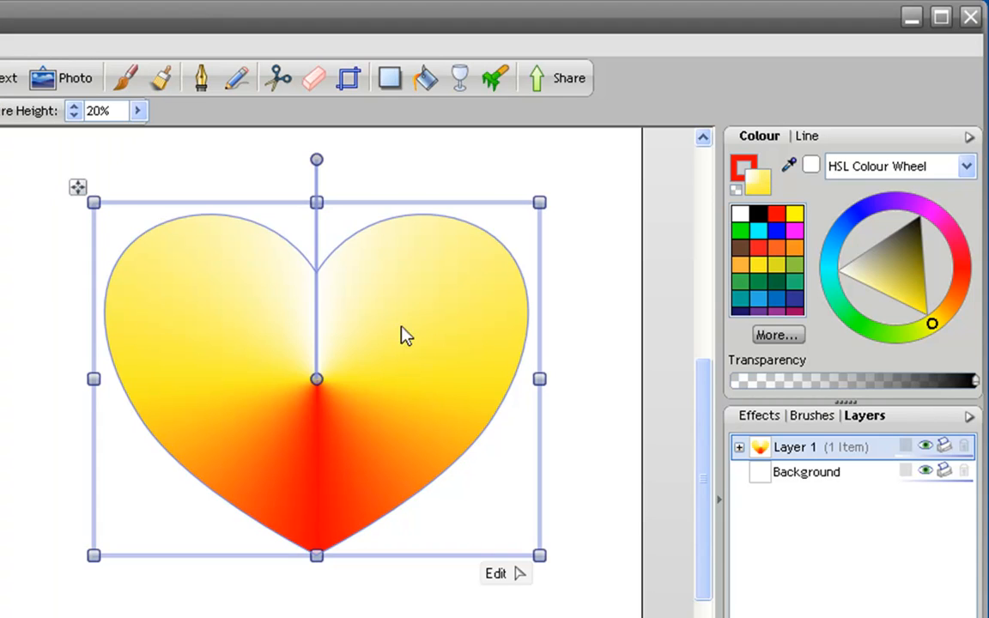
left_click(426, 82)
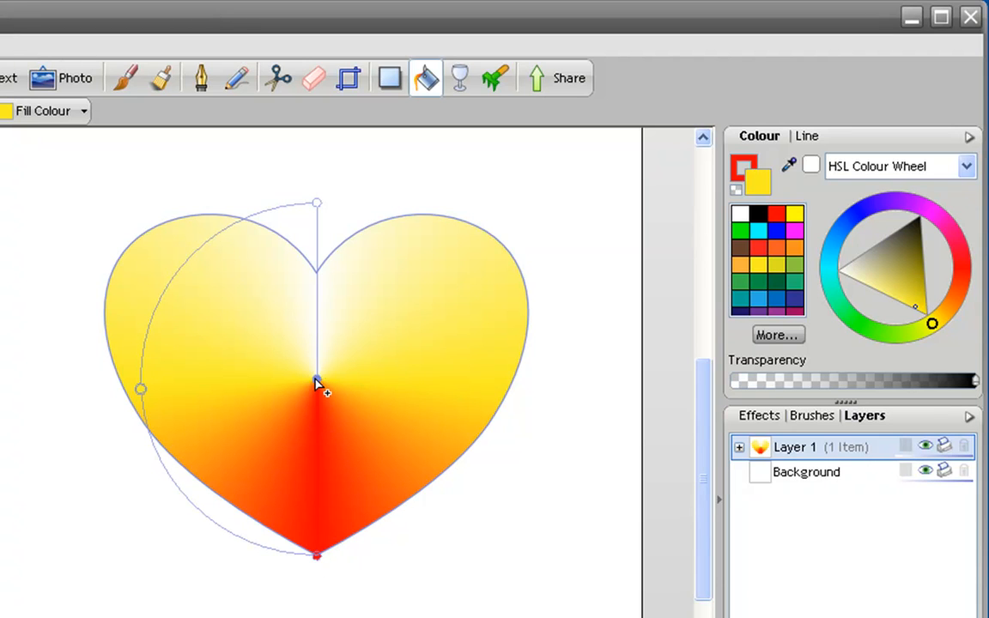
left_click_drag(318, 381, 317, 287)
left_click(318, 287)
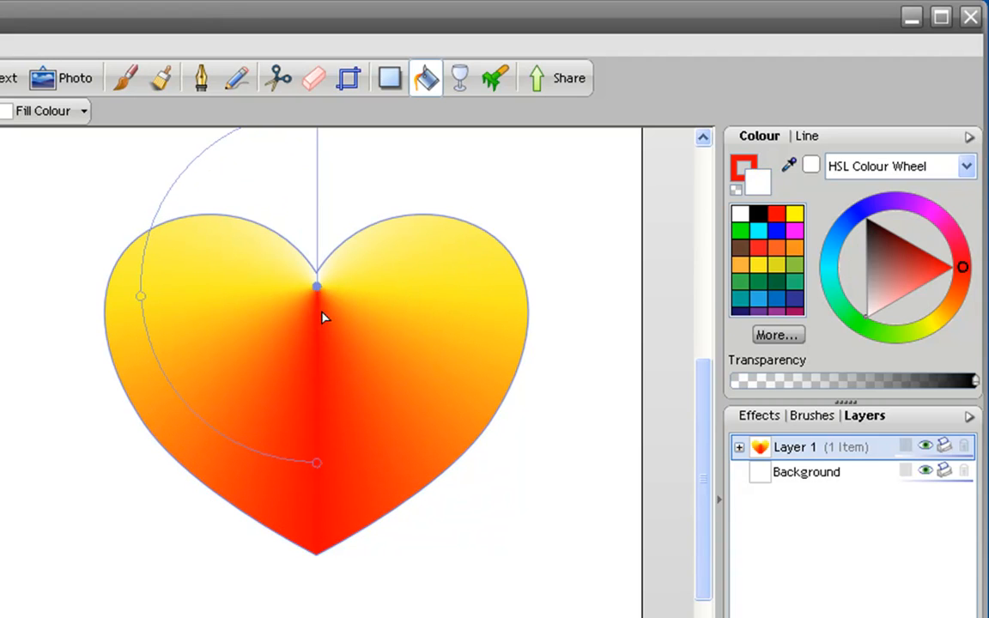
Step: Colour the conical gradient's lower end node dark red and its middle node bright red, and deselect the heart
left_click(318, 462)
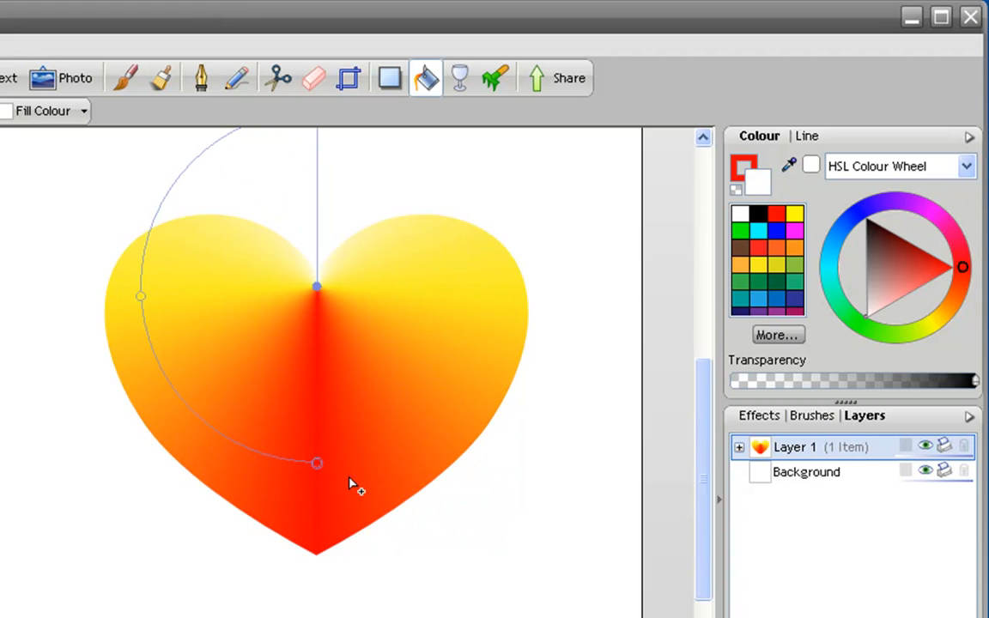
left_click_drag(944, 275, 930, 255)
left_click(142, 297)
left_click(776, 216)
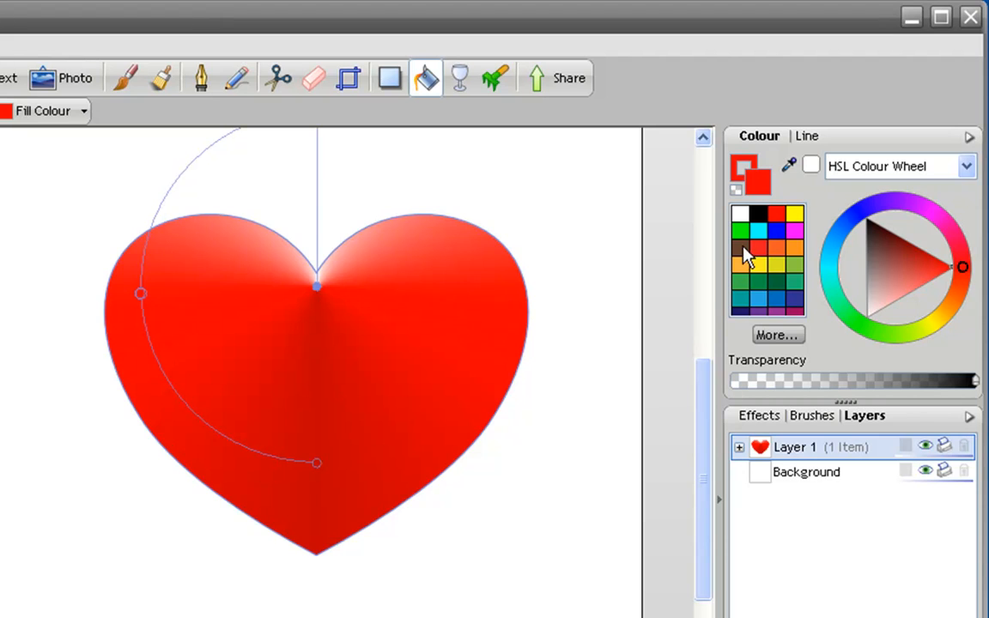
scroll(584, 331, "up", 2)
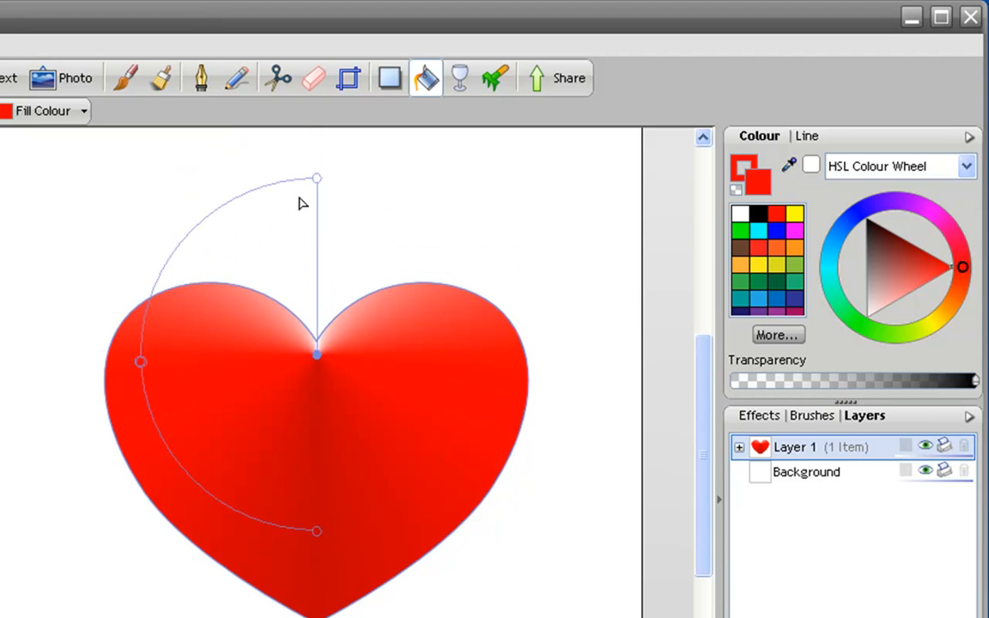
left_click(610, 426)
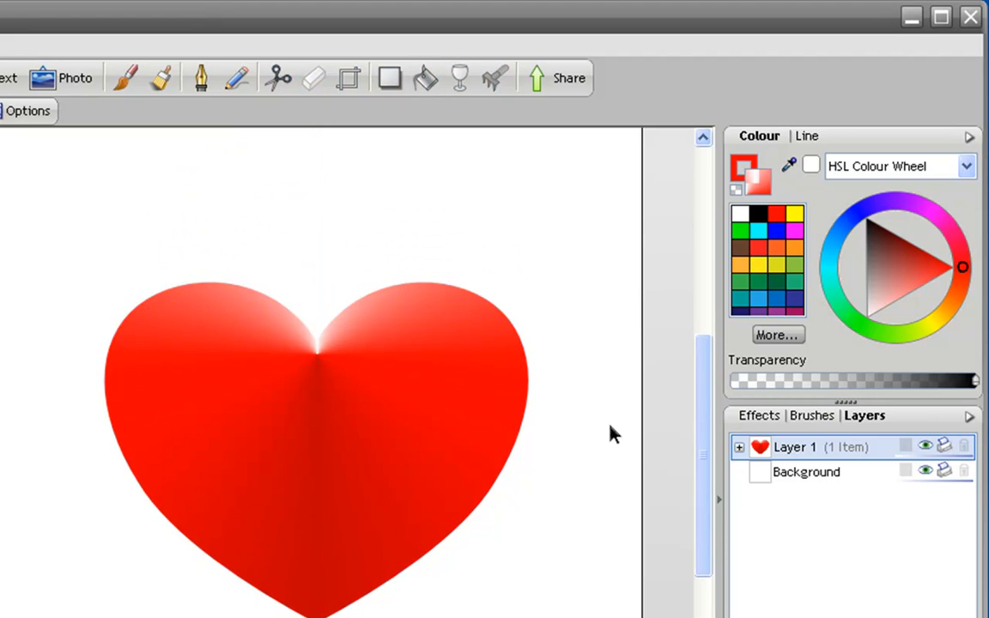
Step: Reselect the heart with the Fill Tool and change its fill style to Mesh
left_click(352, 352)
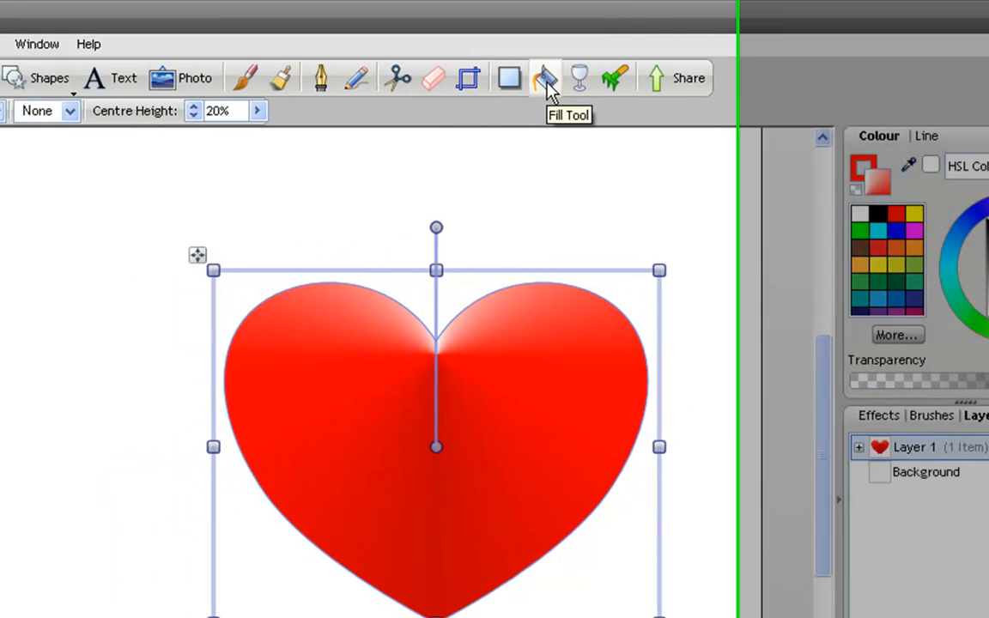
left_click(425, 80)
left_click(141, 112)
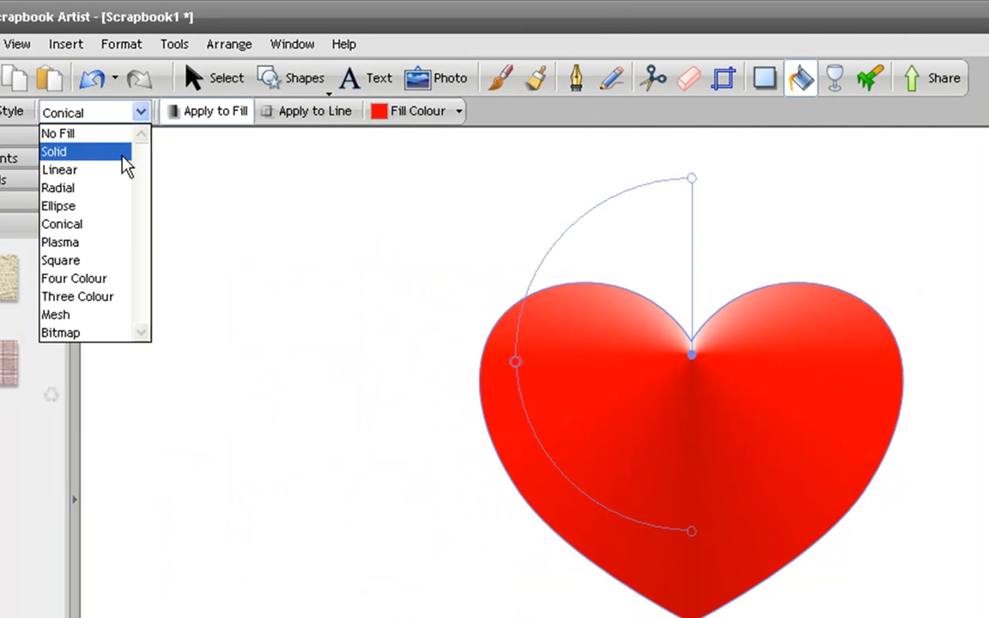
left_click(99, 314)
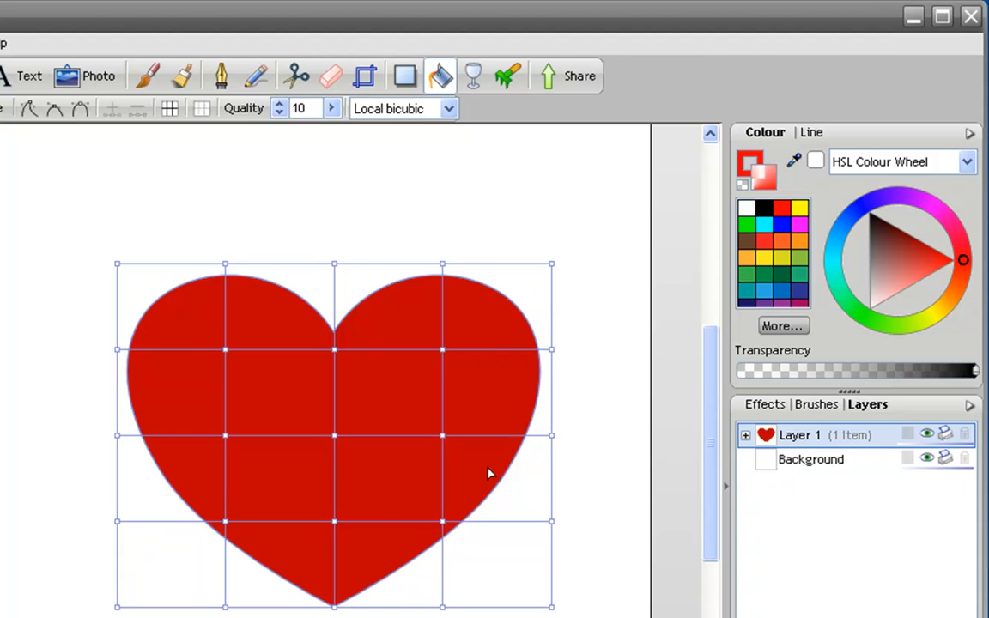
Step: Colour the three interior nodes in the mesh's middle row yellow, green and dark blue from left to right
left_click(226, 436)
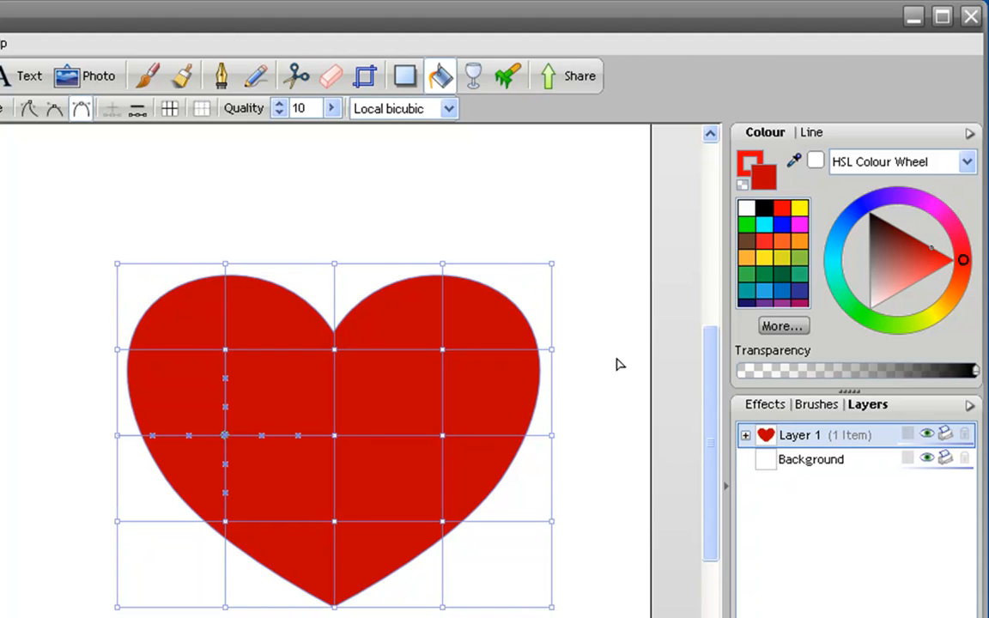
left_click(763, 263)
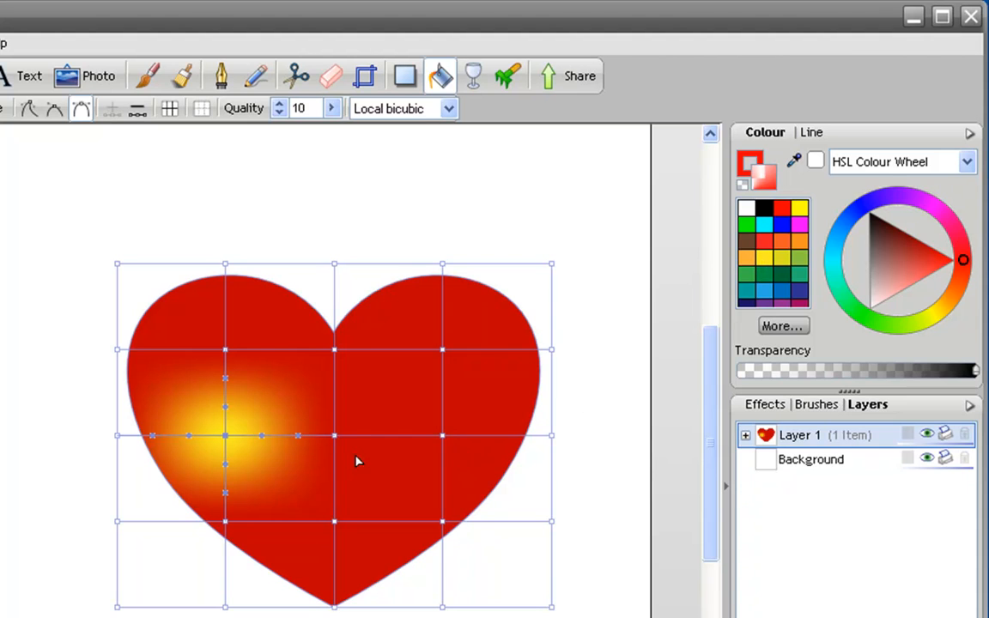
left_click(335, 436)
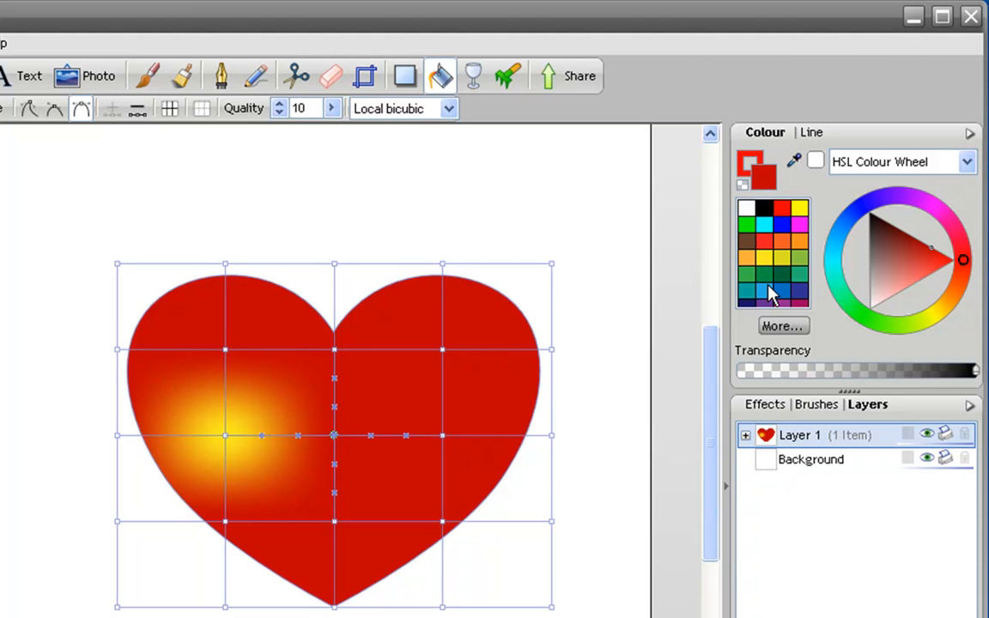
left_click(762, 275)
left_click(442, 436)
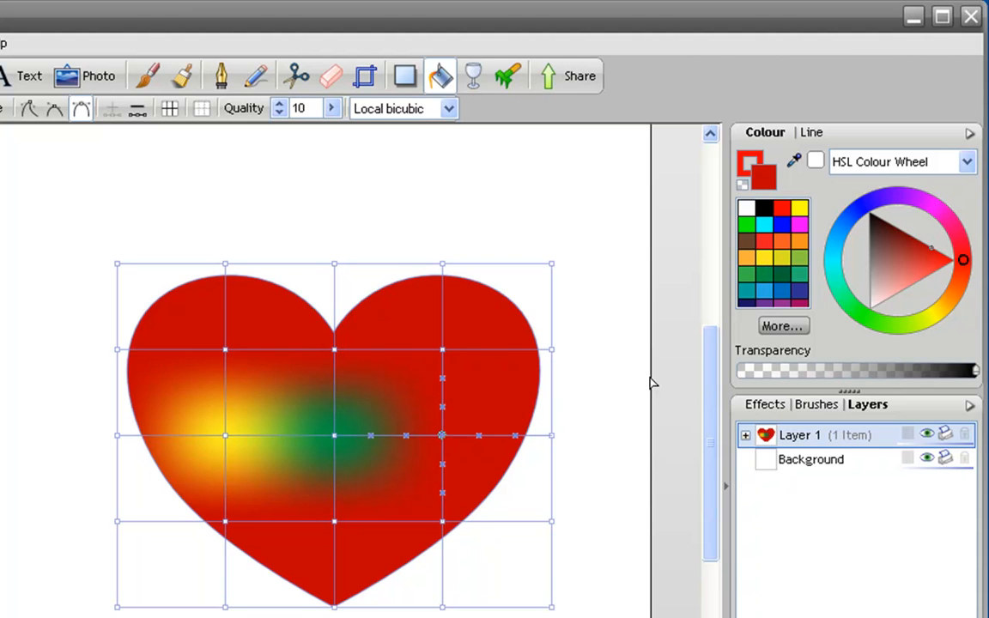
left_click(797, 293)
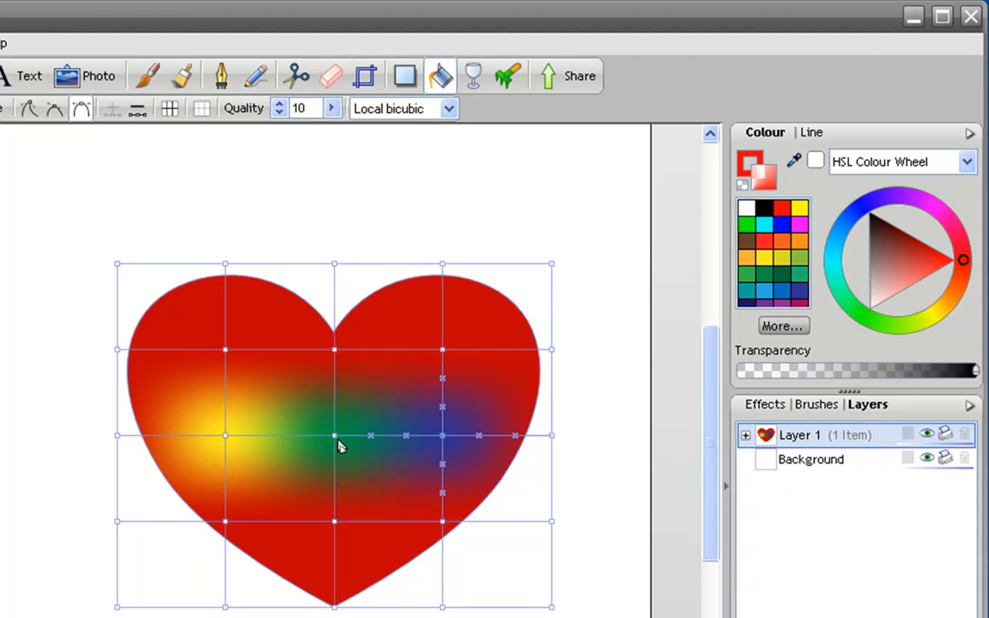
Step: Bend the mesh's middle row into a wave by raising the yellow and blue nodes slightly and lowering the green node
left_click(247, 456)
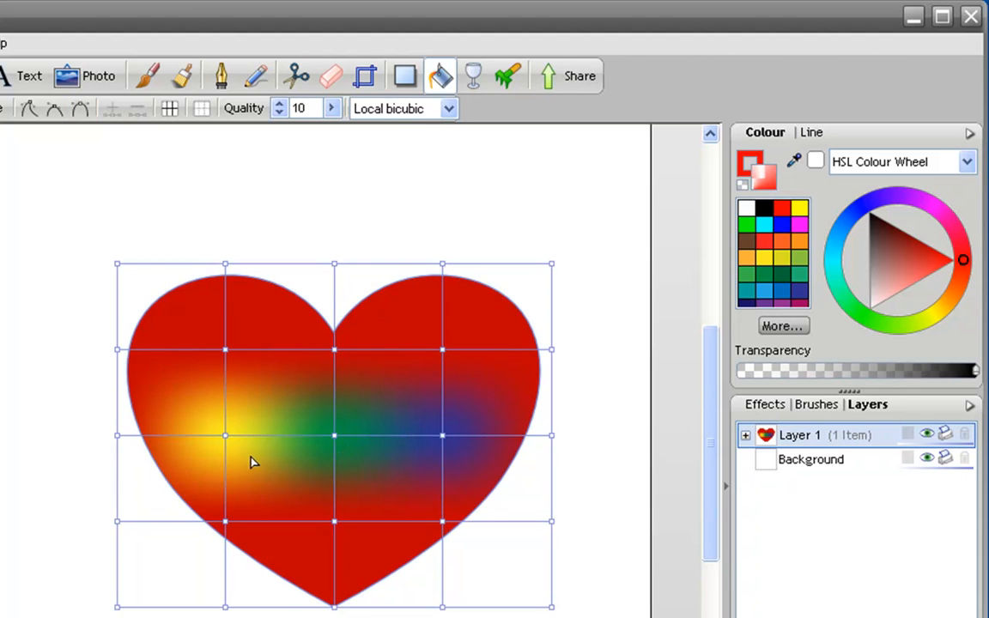
left_click_drag(225, 435, 222, 413)
left_click_drag(334, 436, 335, 455)
left_click_drag(443, 436, 441, 414)
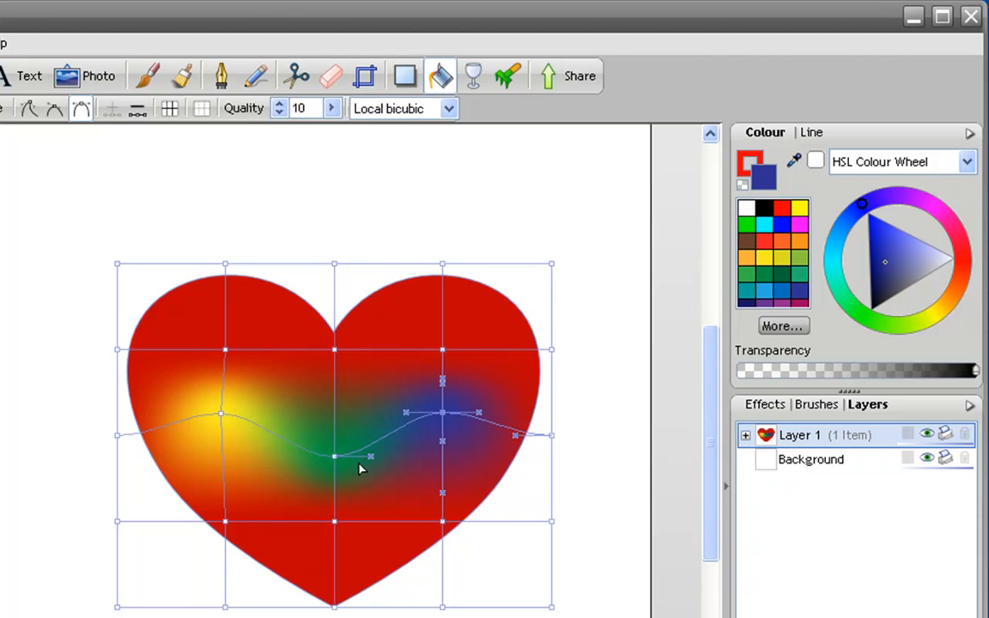
Step: Select the three middle-row mesh nodes together, shift them slightly down and colour them bright red
left_click_drag(178, 391, 496, 482)
mouse_move(335, 461)
left_mouse_down()
mouse_move(335, 486)
mouse_move(335, 453)
mouse_move(335, 474)
left_mouse_up()
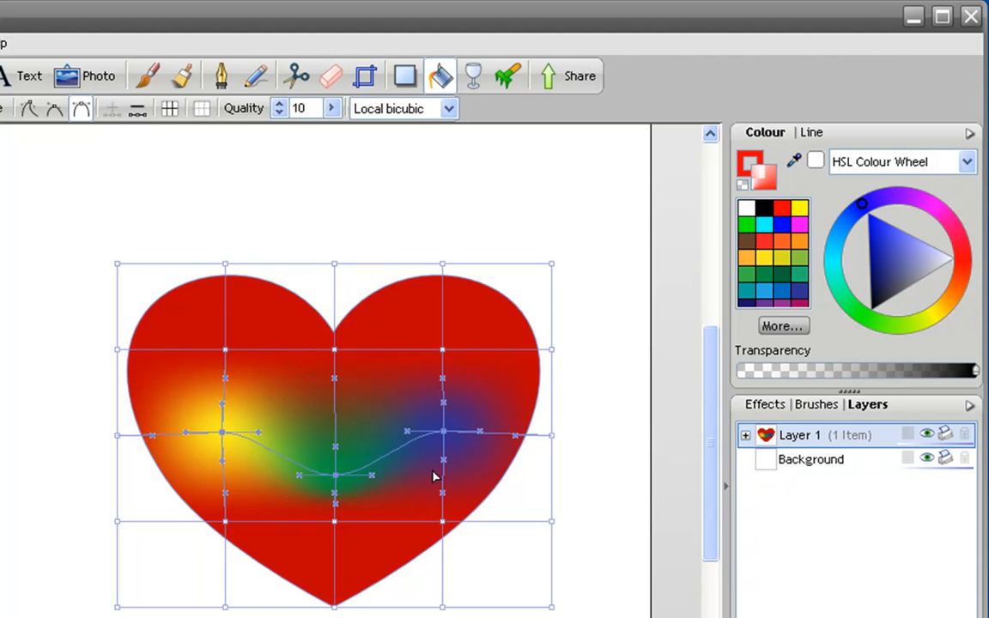
left_click(784, 211)
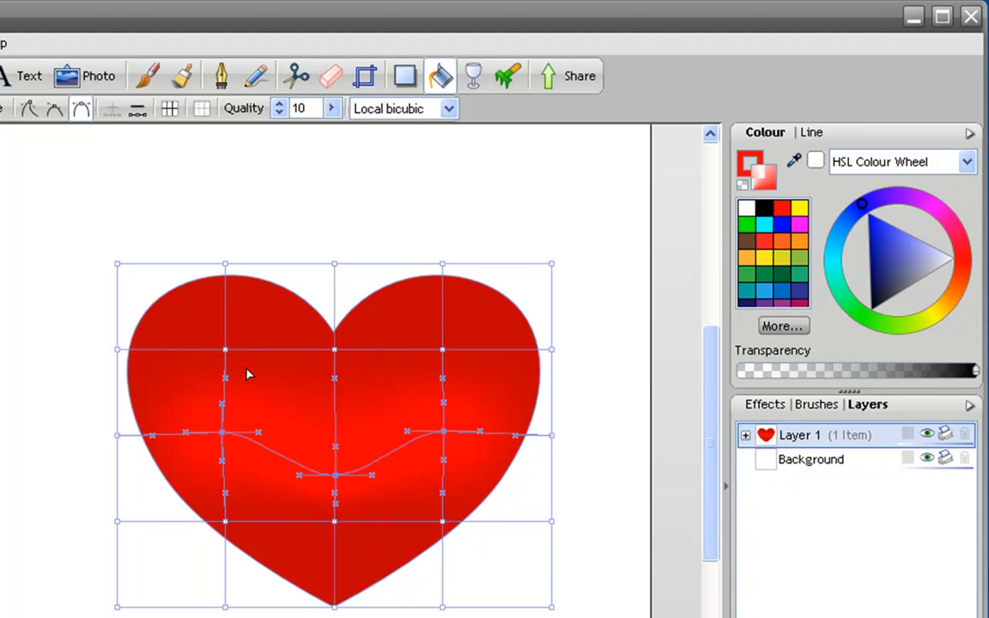
Step: Colour the upper mesh node in each lobe white, raise both nodes slightly as highlights and deselect the heart
left_click(225, 349)
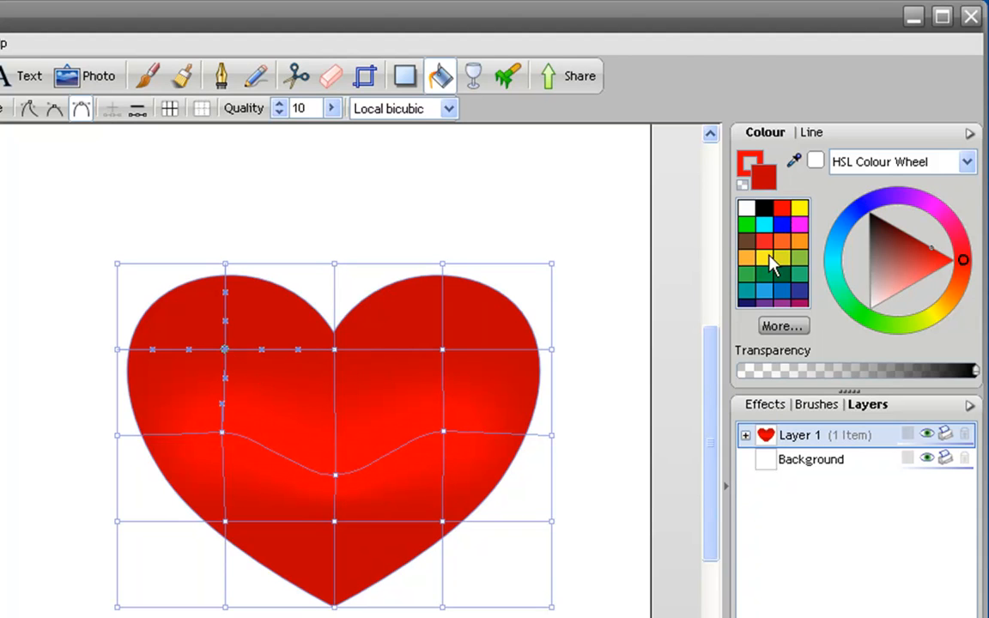
left_click(745, 210)
left_click(442, 350)
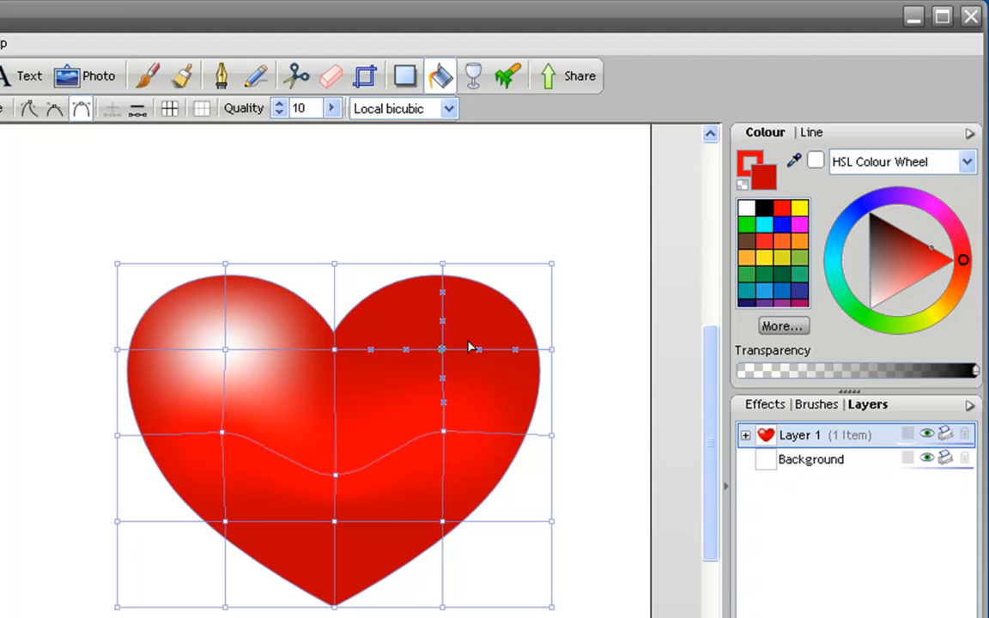
left_click(745, 209)
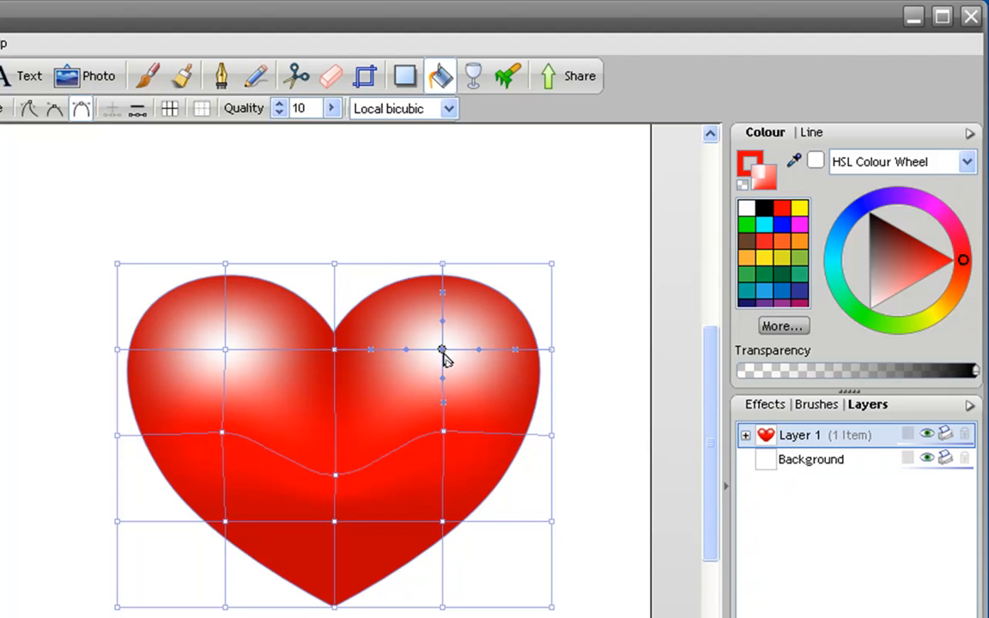
left_click_drag(442, 351, 441, 331)
left_click_drag(225, 350, 225, 328)
left_click(546, 441)
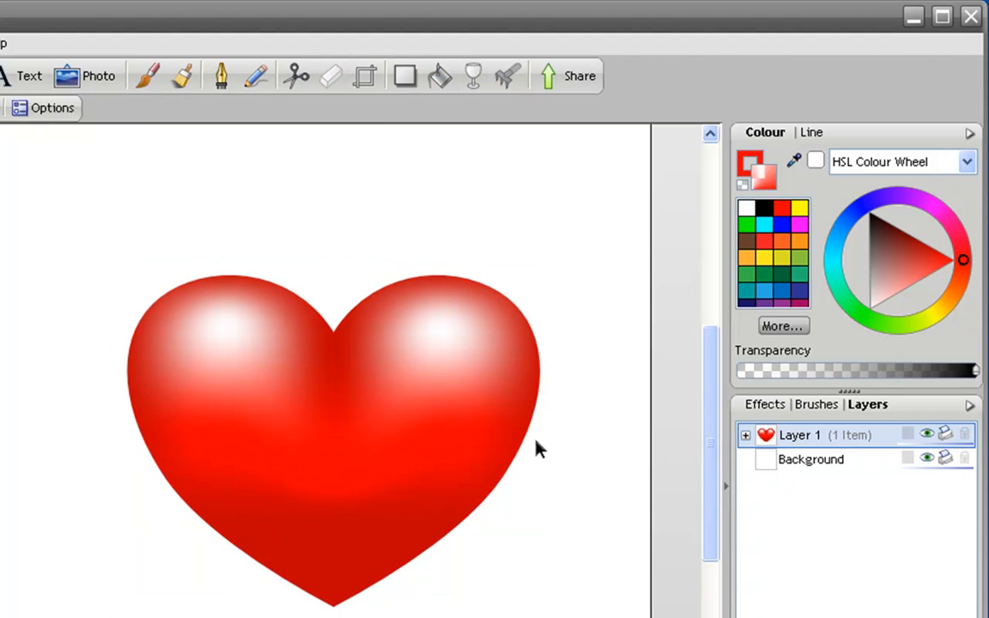